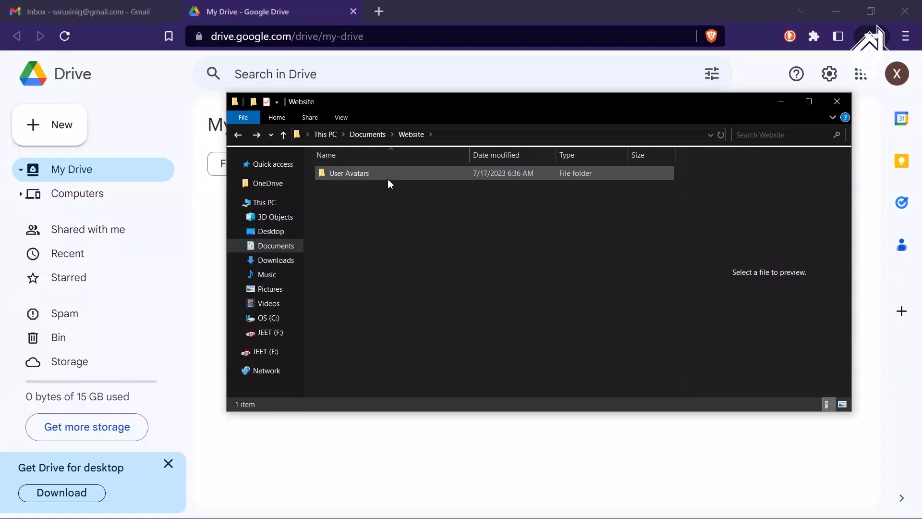
Upload the User Avatars folder into My Drive and add its four website files to a GitHub upload.
click(388, 179)
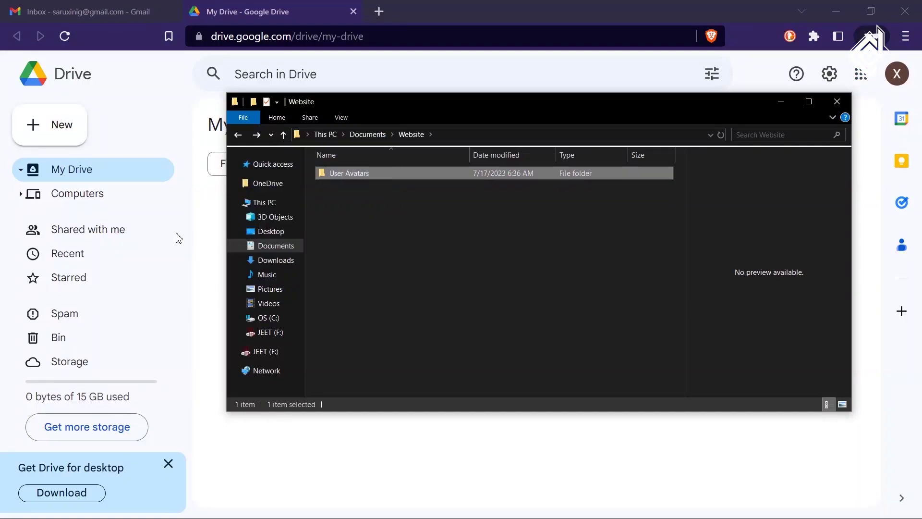
drag(117, 184, 103, 181)
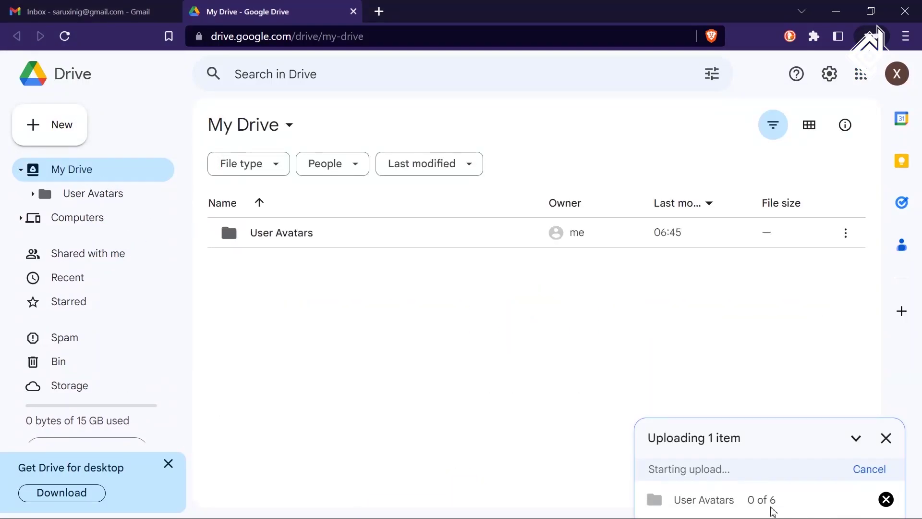
double_click(309, 236)
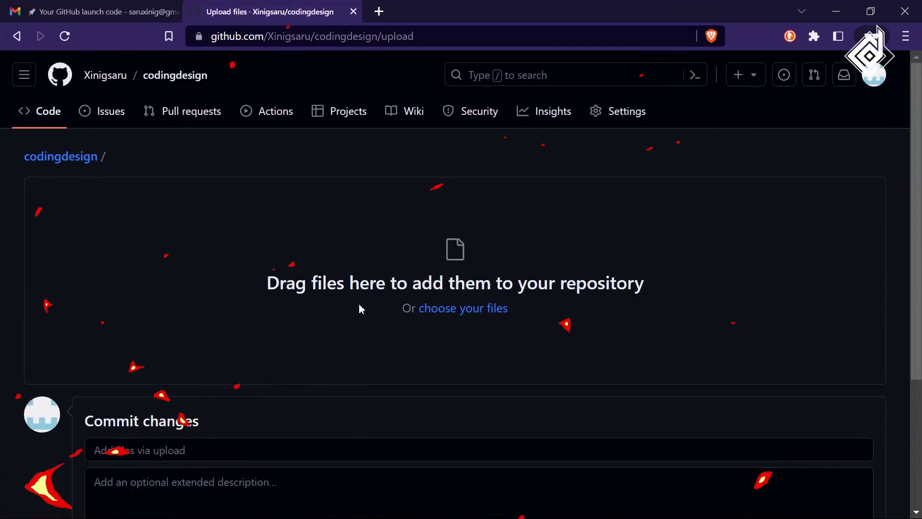
key(alt+Tab)
drag(360, 317, 418, 178)
drag(365, 202, 326, 272)
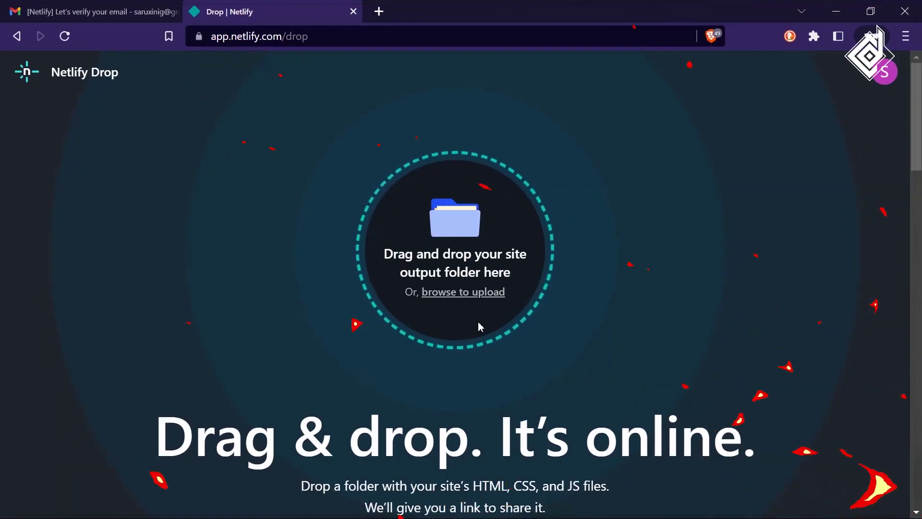
Deploy the User Avatars folder on Netlify Drop and upload it into a W3Schools Space.
key(alt+Tab)
drag(401, 177, 473, 272)
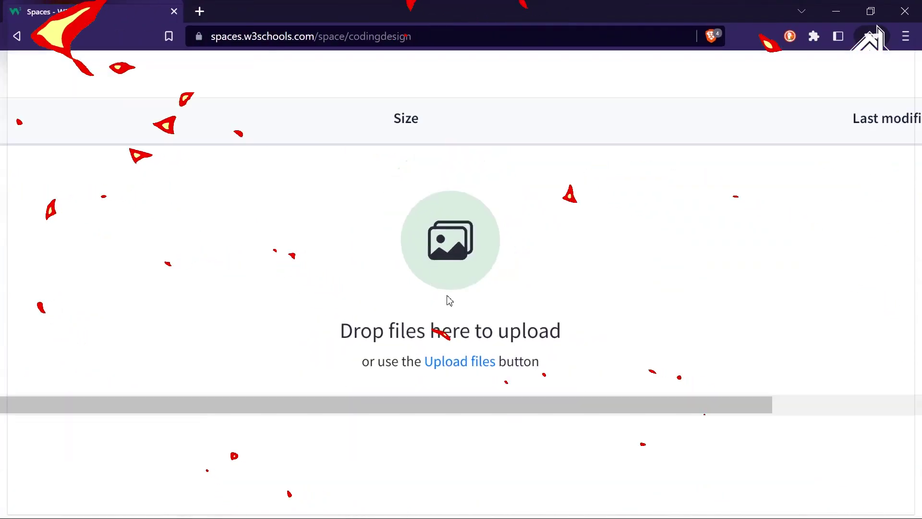
key(alt+Tab)
drag(443, 212, 486, 283)
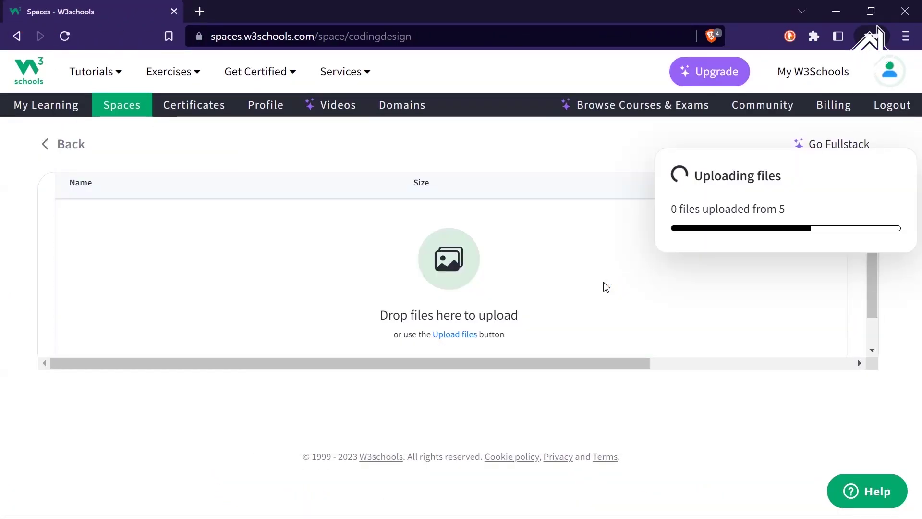
scroll(488, 292, down, 1)
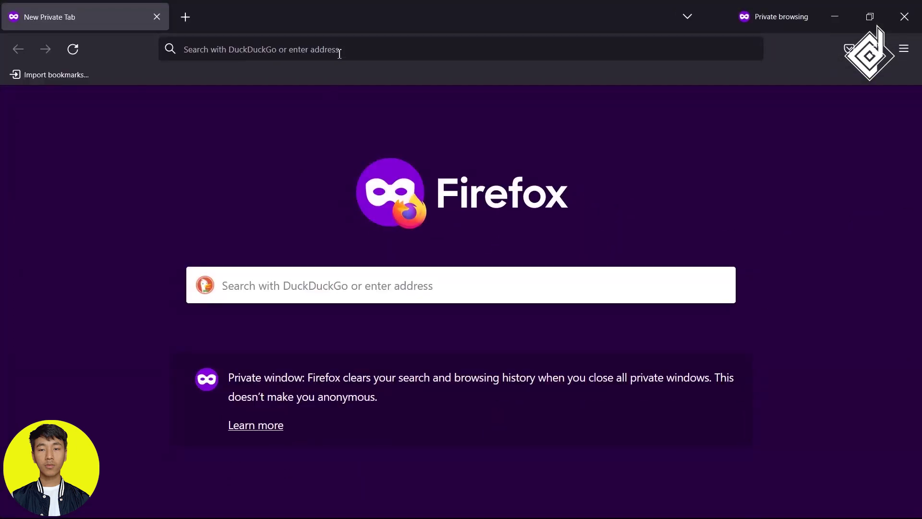
Search the web for 'gmail' and open the Gmail result page.
click(339, 49)
text(gmail)
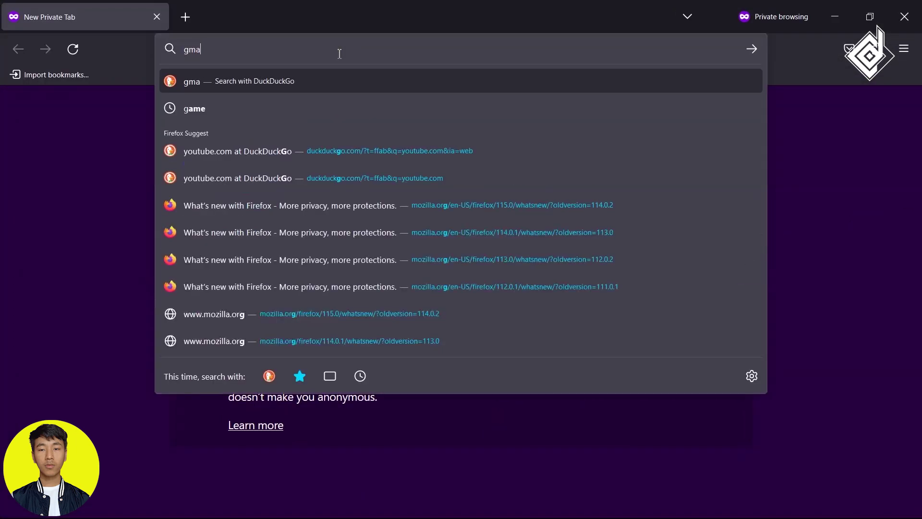
key(Return)
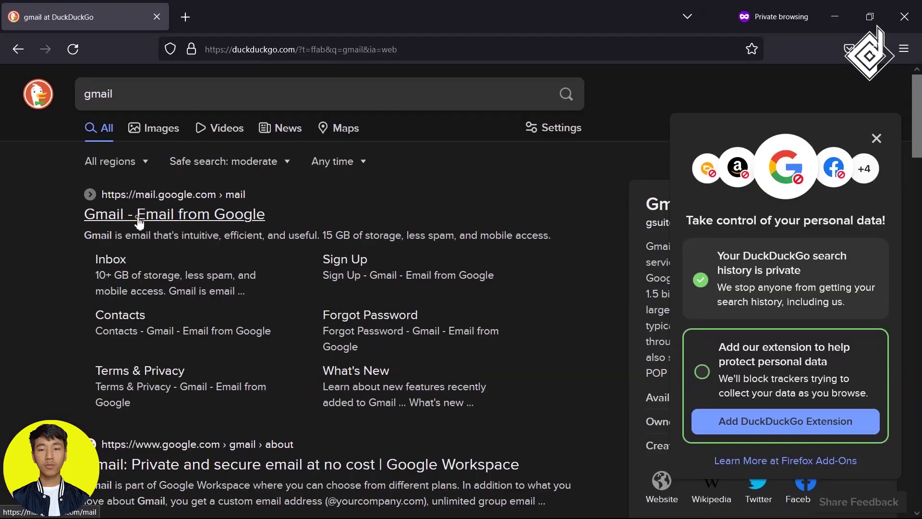
click(139, 216)
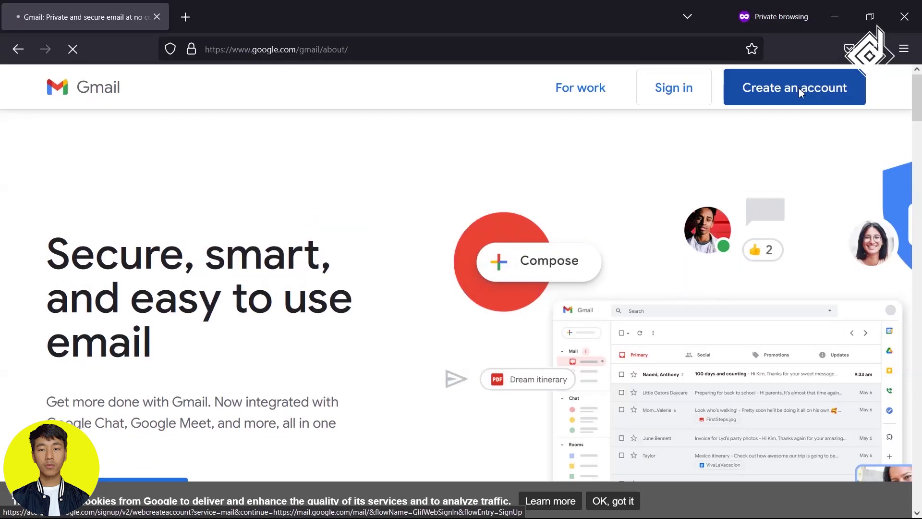
Start a new Google account, enter a first name, continue past the name step, and view the account details.
click(799, 88)
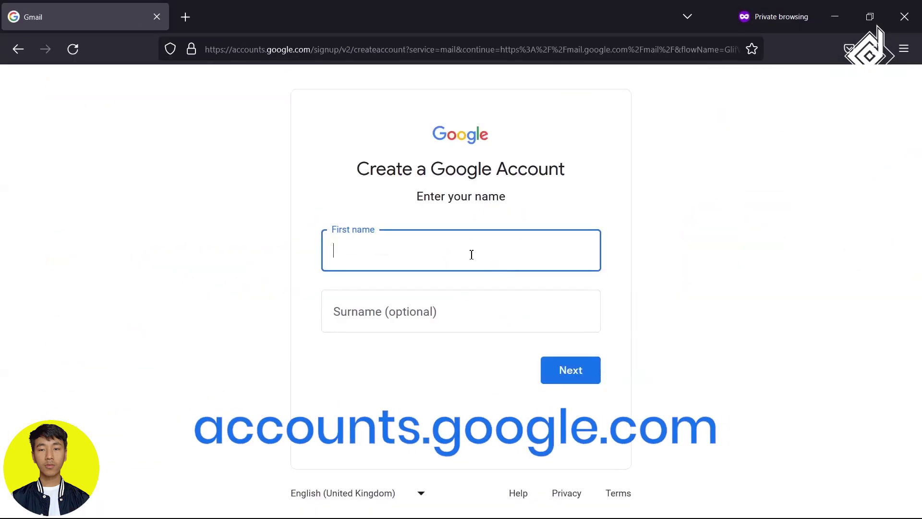
text(alskjfsf)
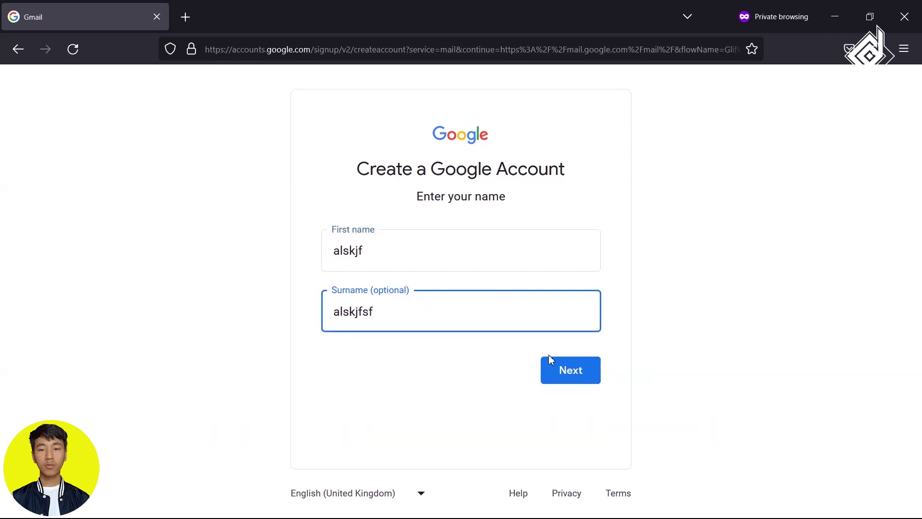
click(574, 377)
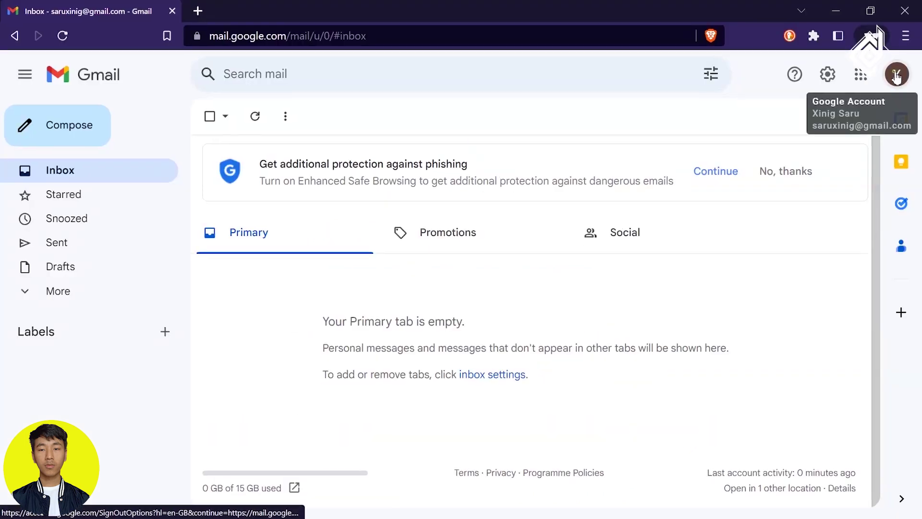
click(897, 74)
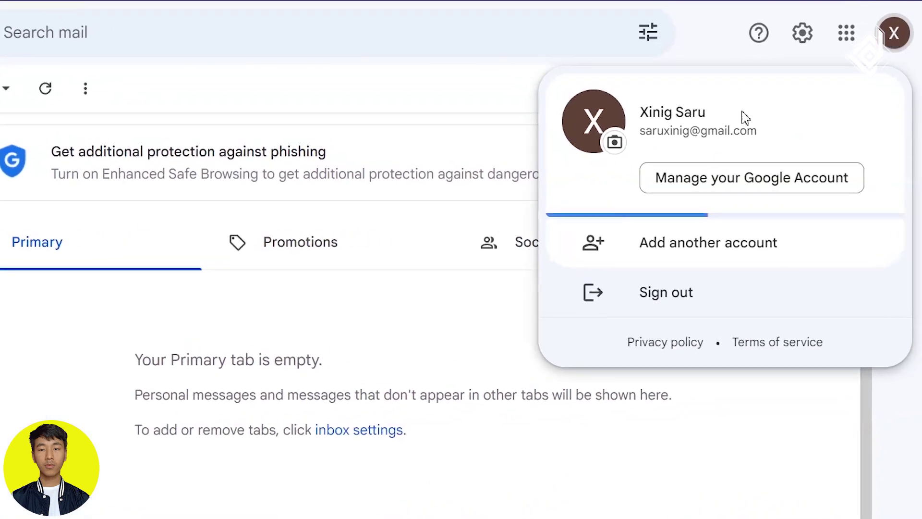
Close the account details and launch Drive from the Google apps grid.
click(41, 347)
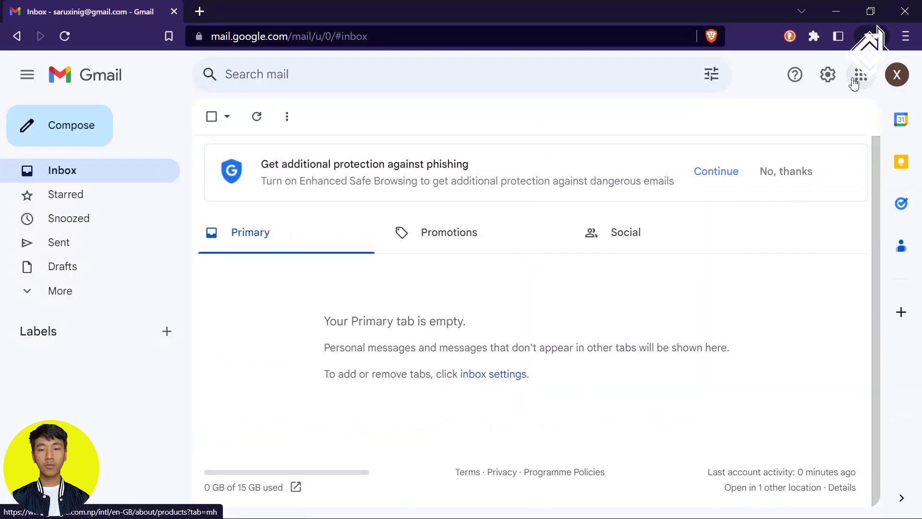
click(858, 75)
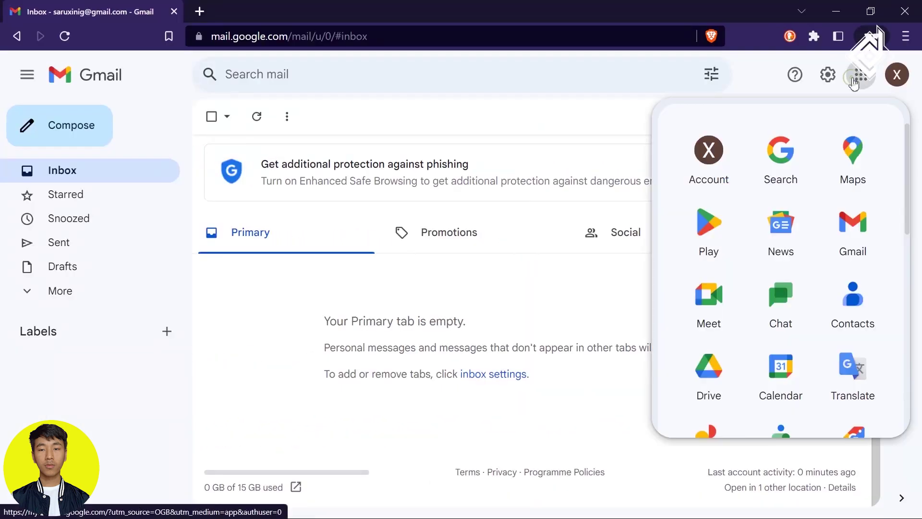
scroll(712, 387, down, 2)
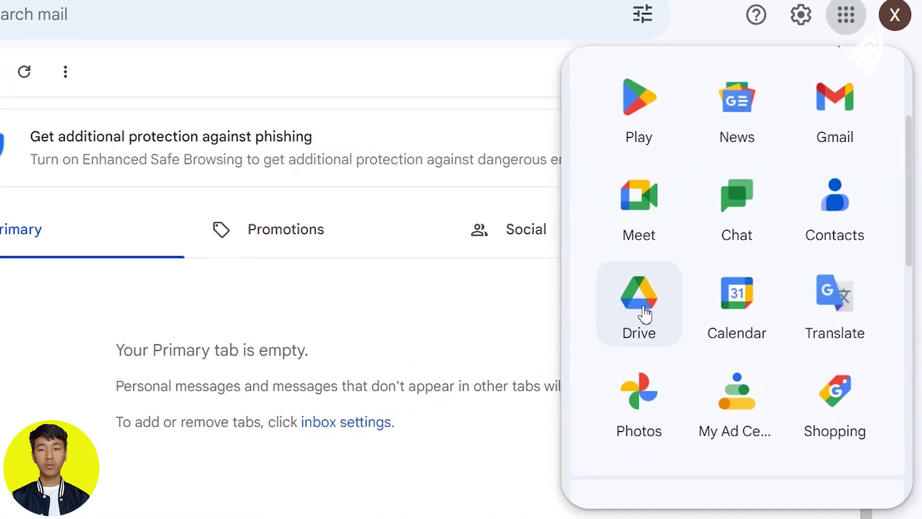
click(641, 308)
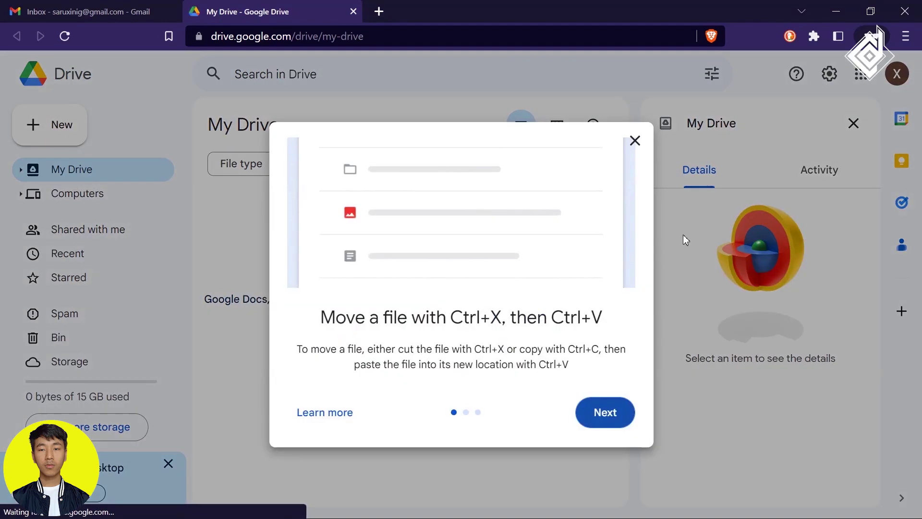
Dismiss Drive's welcome tour and details panel, then open the local User Avatars folder and select index.html.
click(853, 123)
click(853, 123)
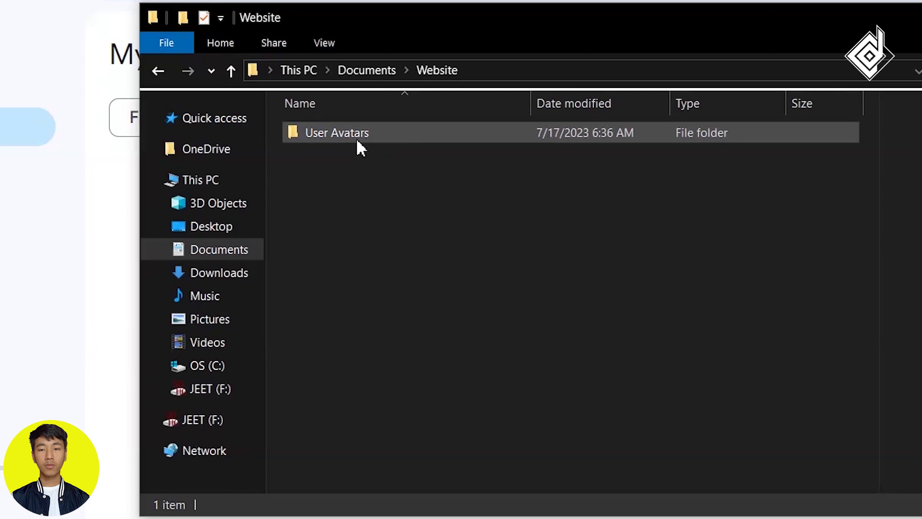
double_click(355, 138)
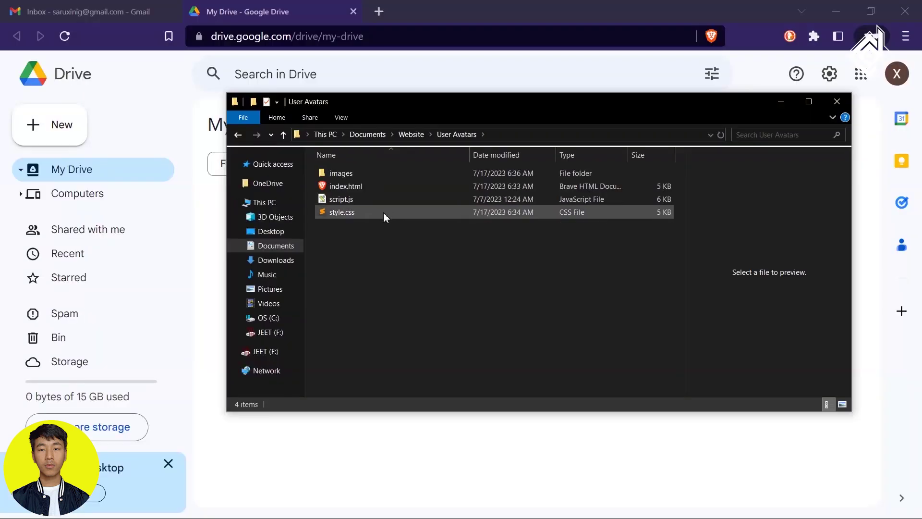
click(372, 186)
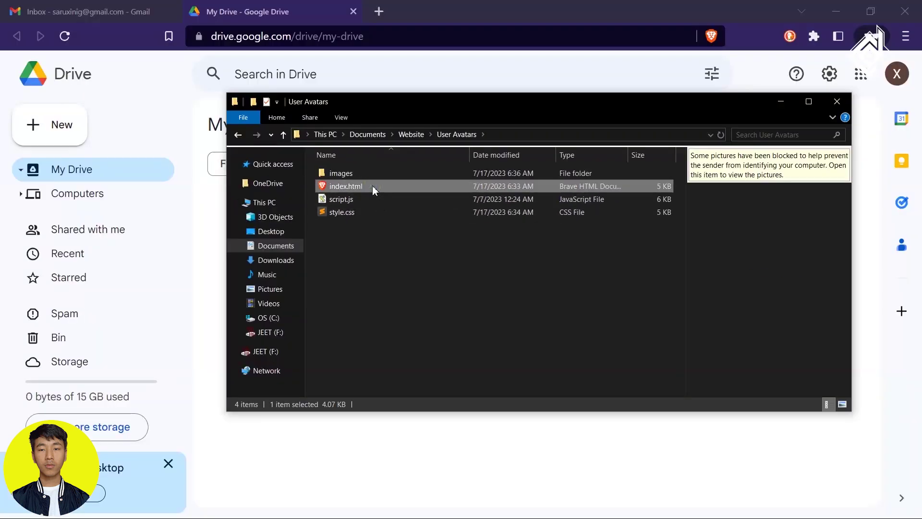
Preview index.html in Brave, scrolling the CodingDesign countdown and comment cards and briefly selecting comment text.
double_click(373, 186)
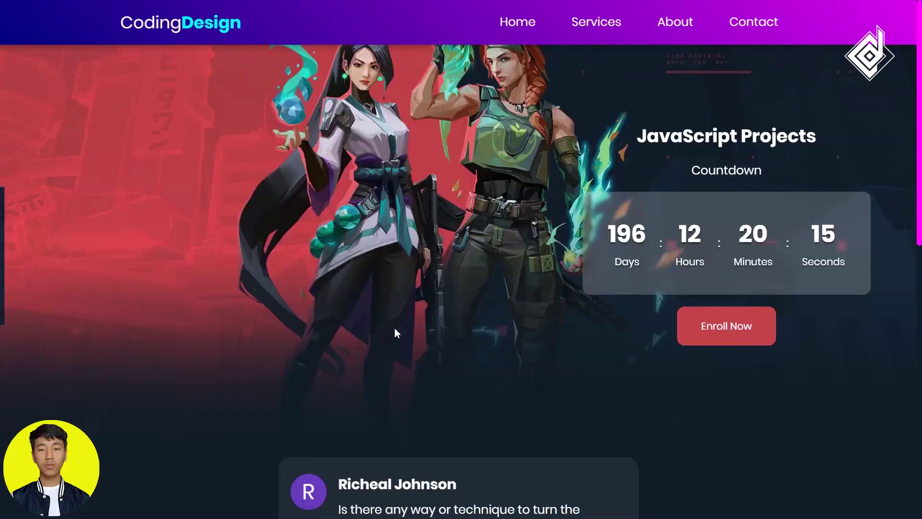
scroll(394, 327, down, 10)
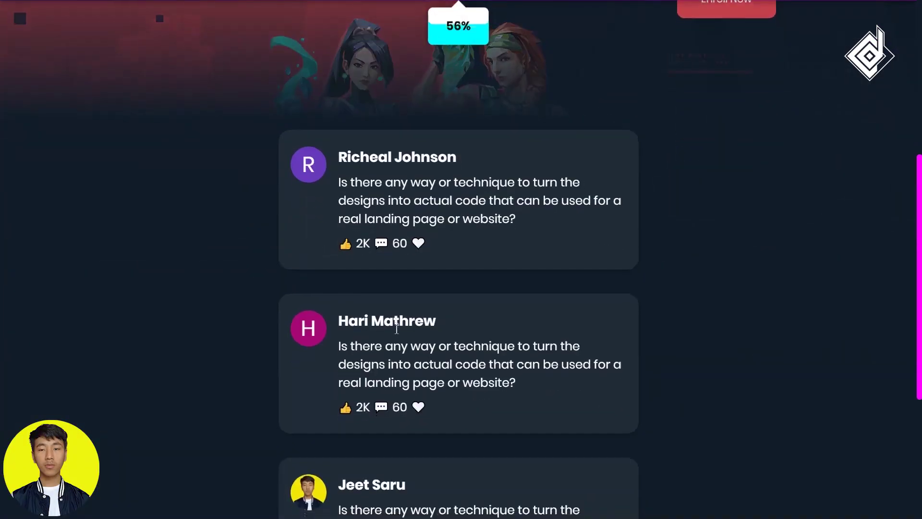
click(460, 65)
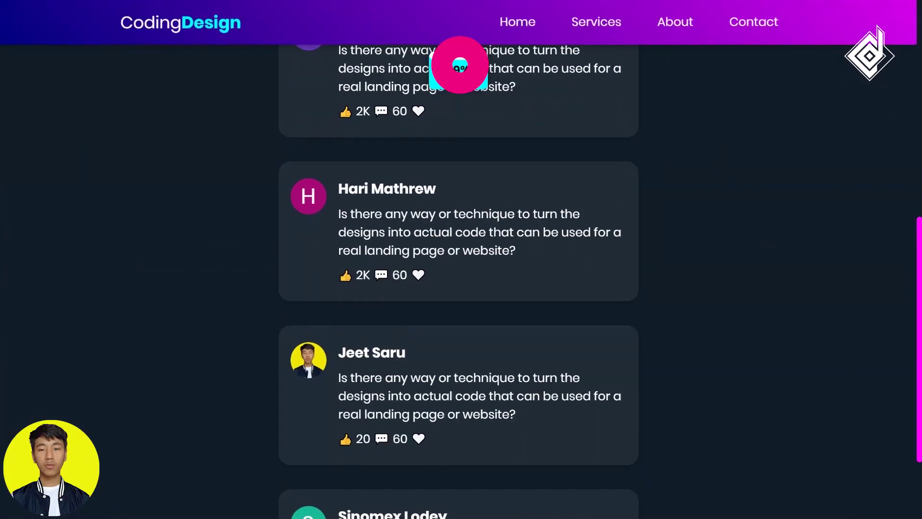
scroll(499, 220, up, 8)
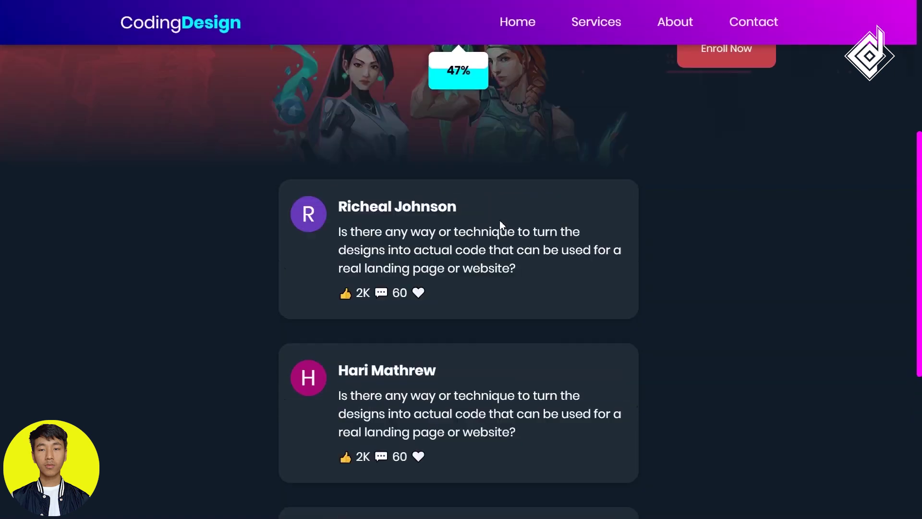
scroll(500, 222, down, 10)
scroll(500, 221, up, 10)
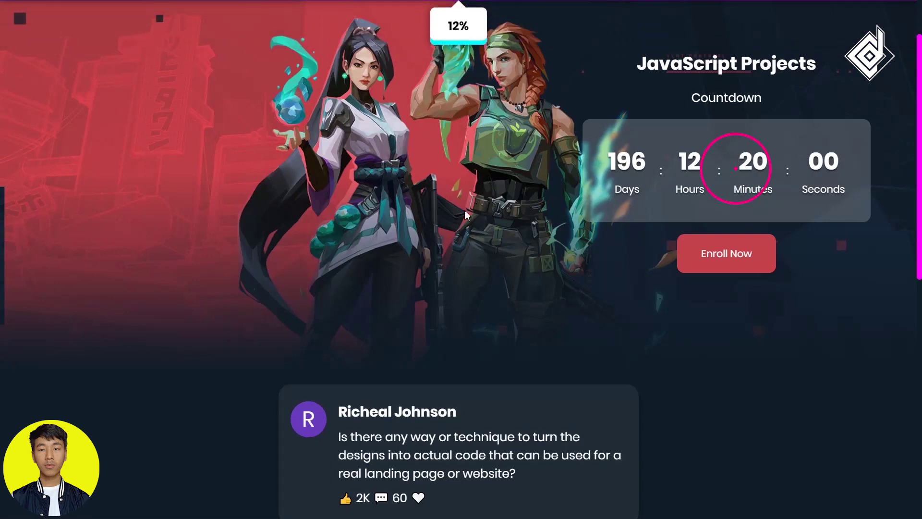
scroll(448, 318, down, 8)
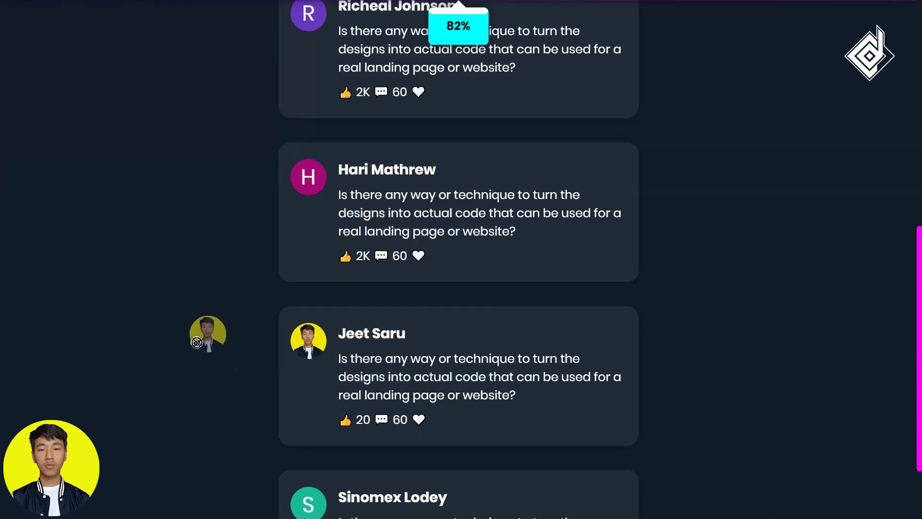
scroll(318, 303, up, 3)
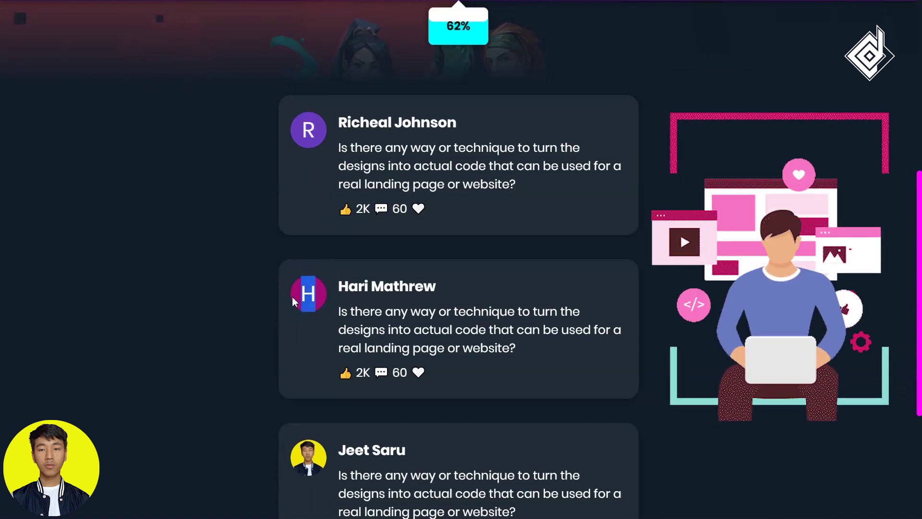
scroll(480, 280, up, 1)
click(478, 281)
scroll(477, 281, up, 4)
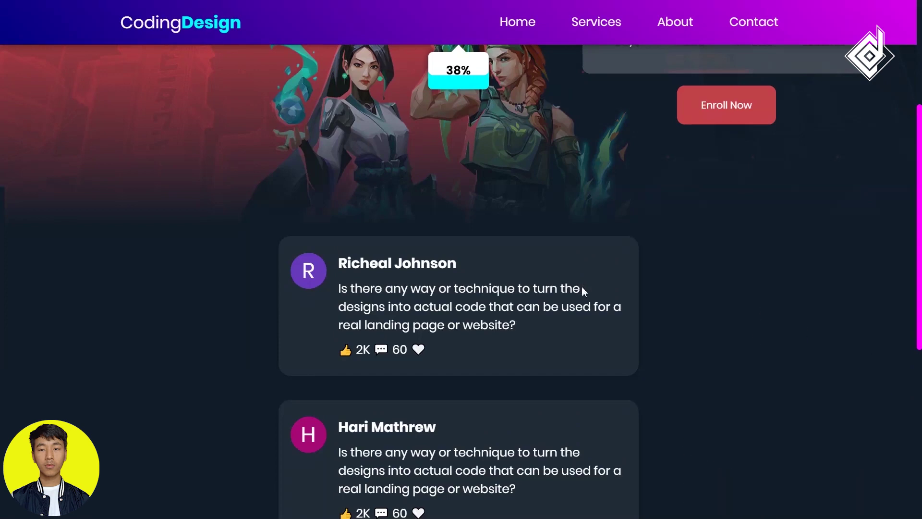
drag(582, 288, 521, 295)
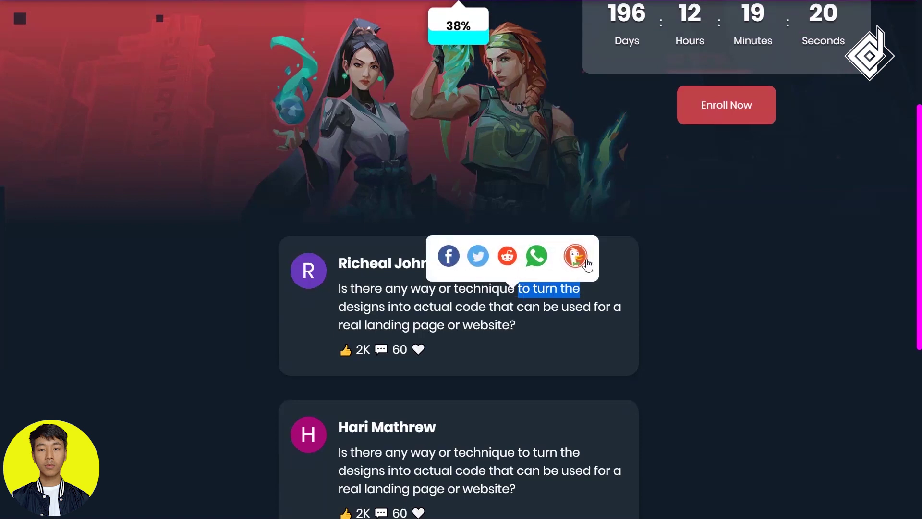
click(565, 319)
scroll(564, 316, up, 5)
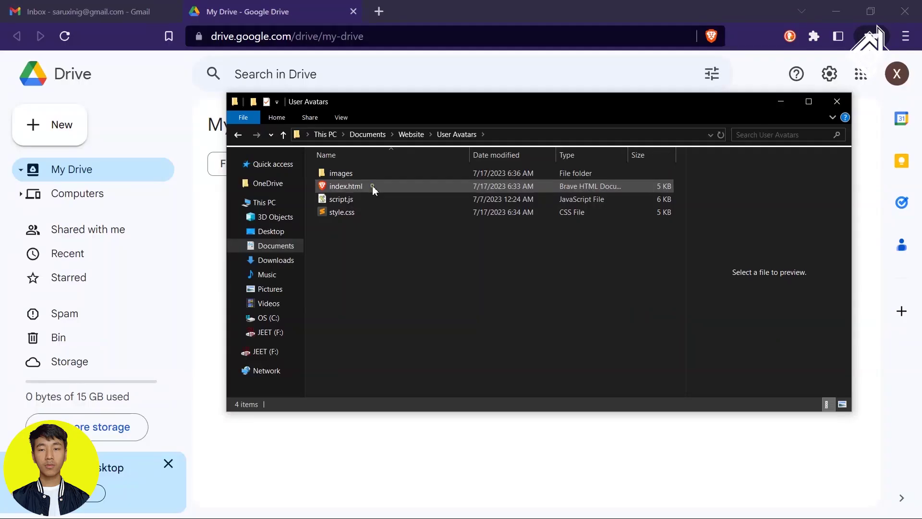
Select index.html, cancel a rename without changes, and return to the Website folder.
click(372, 186)
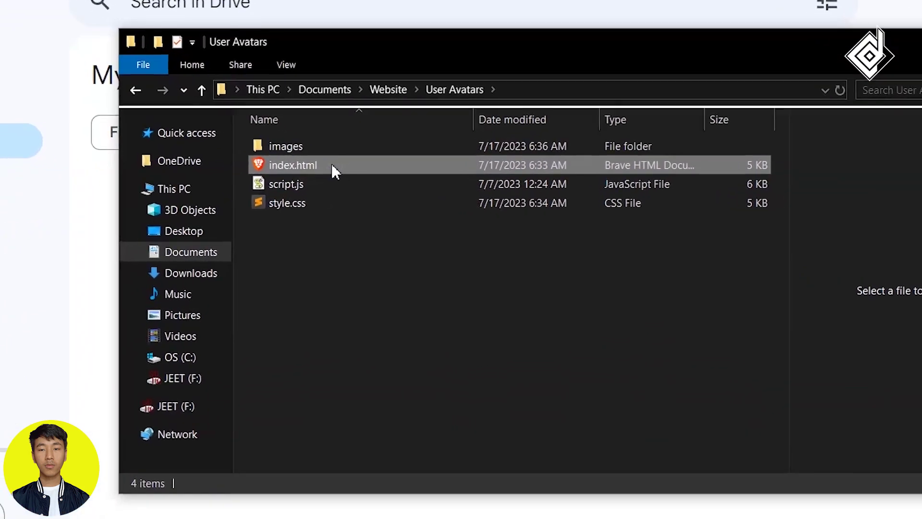
click(332, 164)
key(F2)
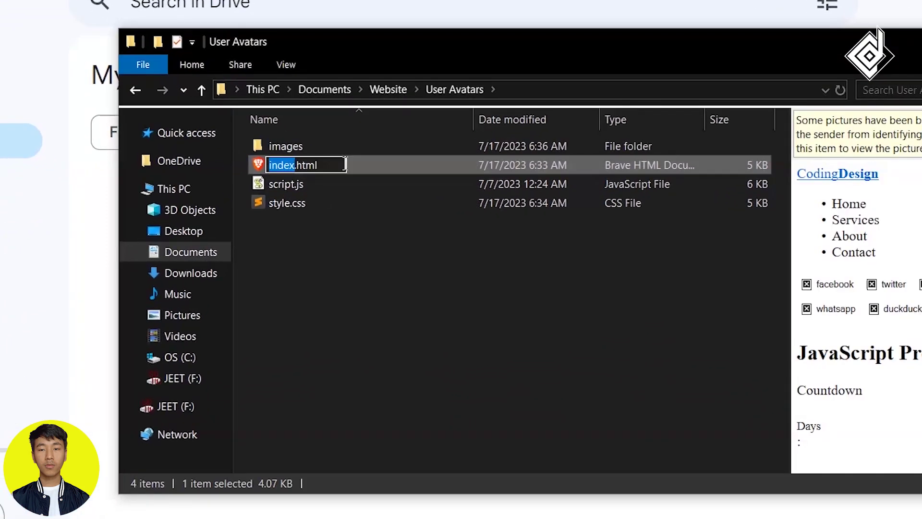
click(376, 183)
click(375, 168)
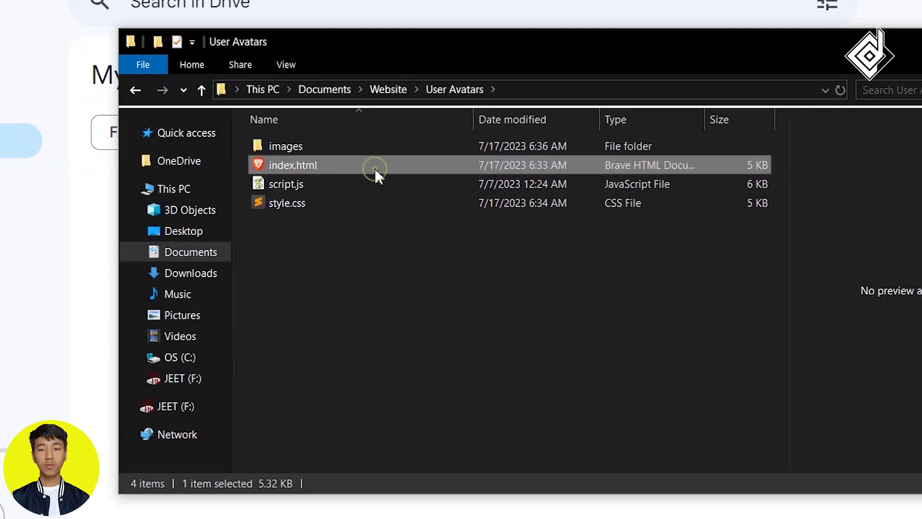
key(alt+Left)
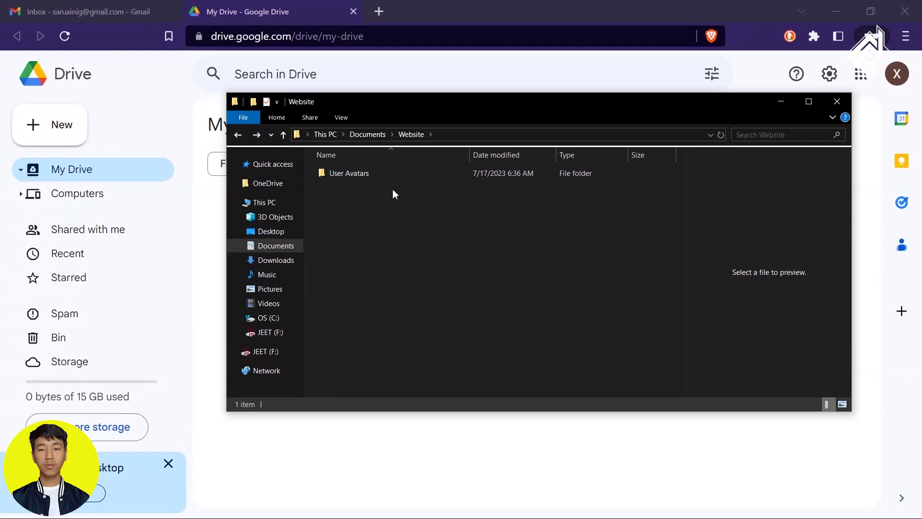
Drag User Avatars into My Drive, confirm the 6-of-6 upload, and open the folder's contents.
drag(387, 177, 129, 161)
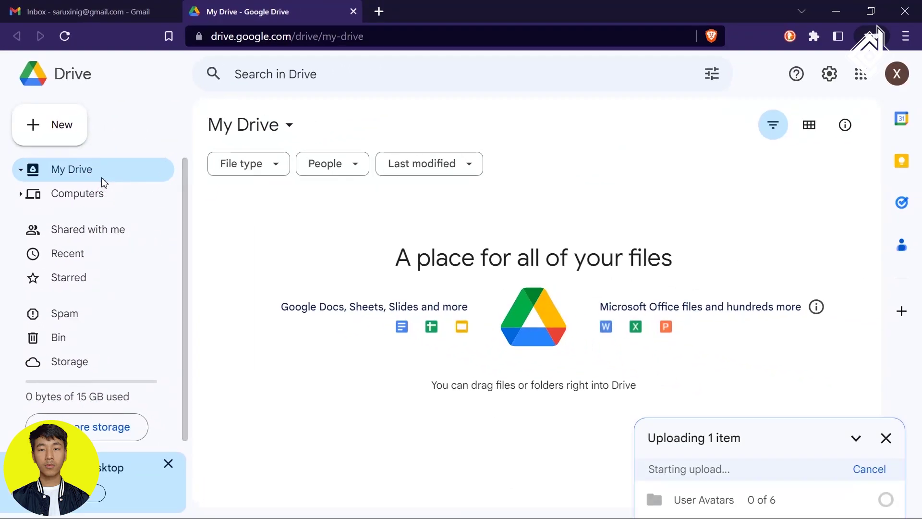
click(752, 494)
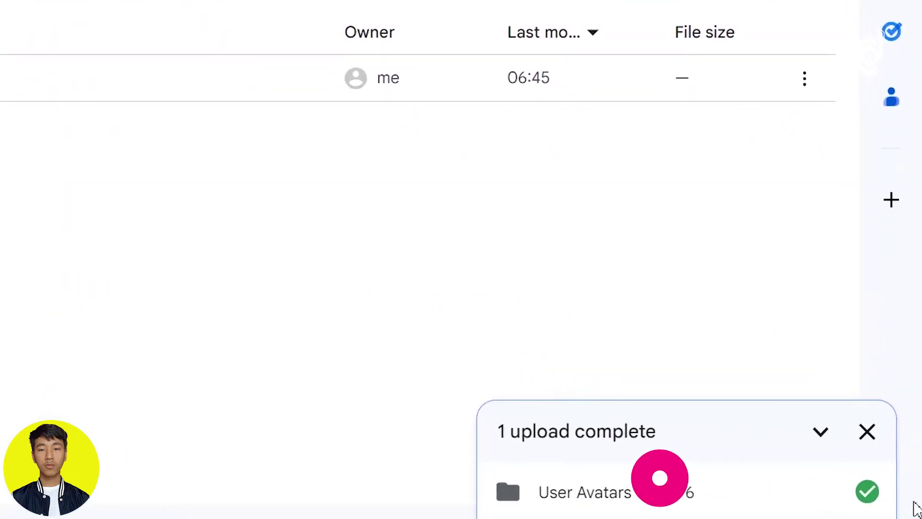
double_click(288, 238)
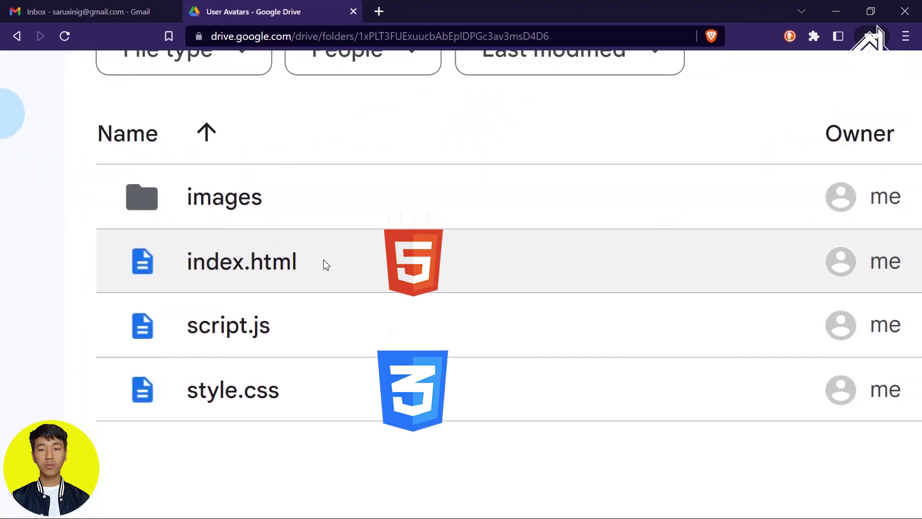
click(217, 264)
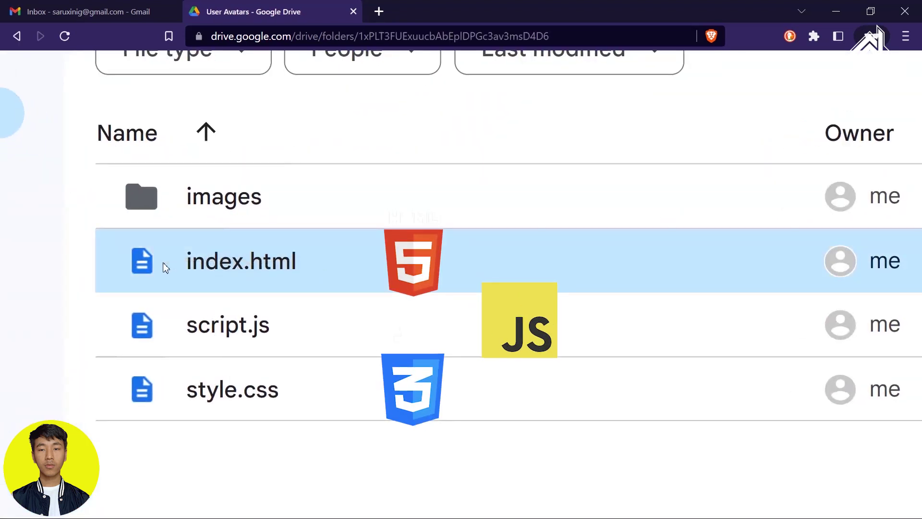
click(349, 450)
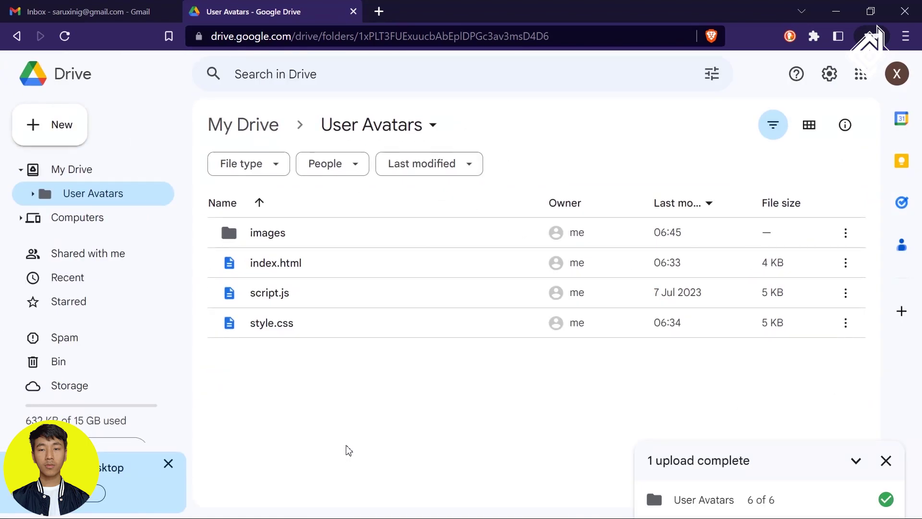
Set the User Avatars folder's General access to Anyone with the link as Viewer.
click(264, 124)
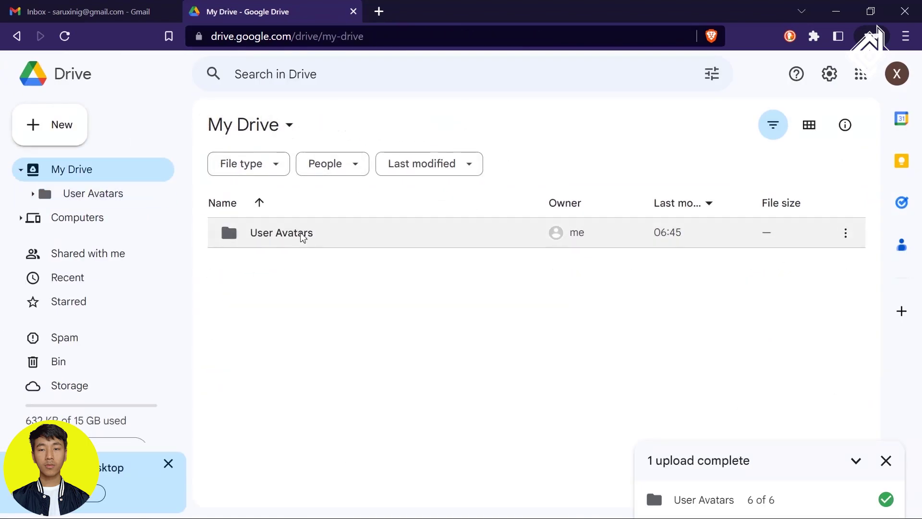
right_click(469, 246)
click(527, 225)
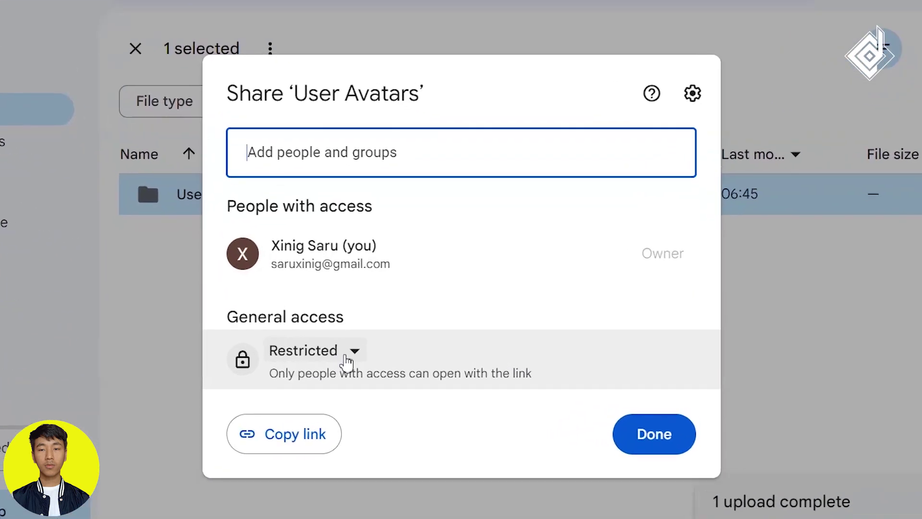
click(356, 349)
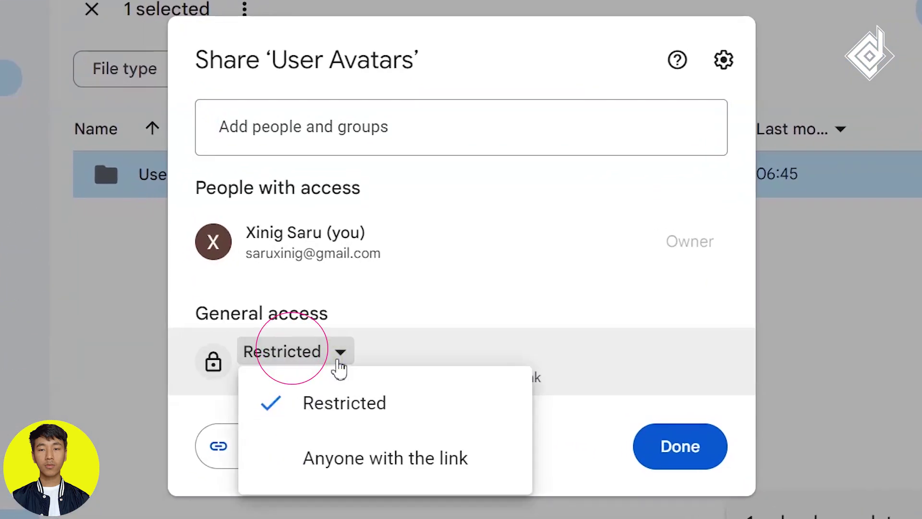
click(389, 461)
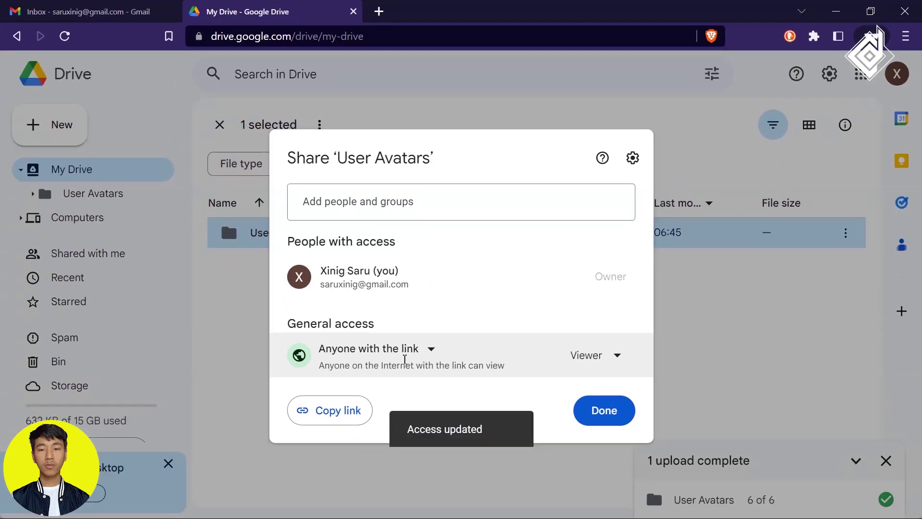
click(682, 451)
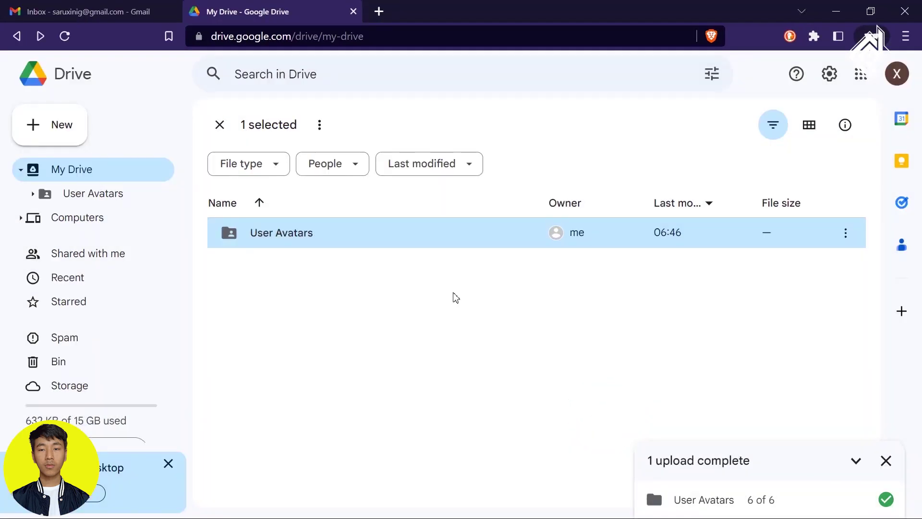
click(381, 8)
Go to drv.tw, choose Host on Google Drive with the existing Google account, and allow Drive access.
text(drv.t)
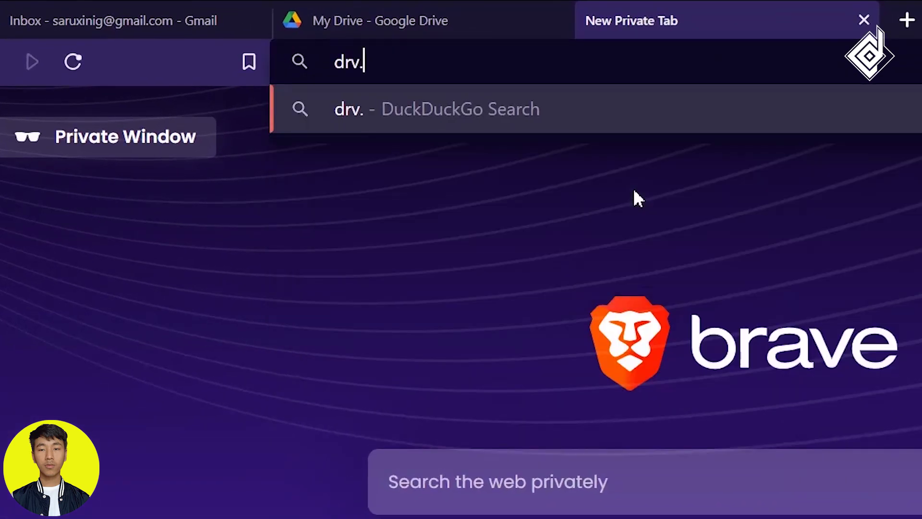
text(w)
key(Return)
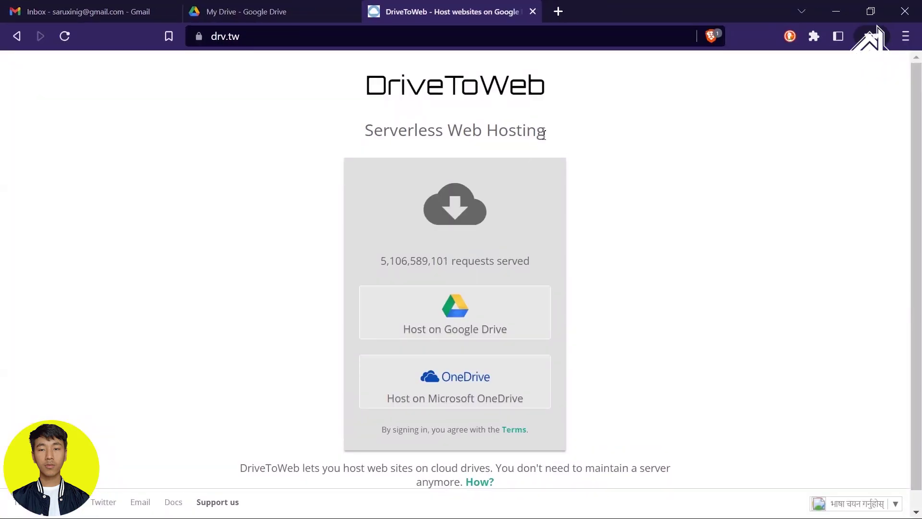
click(679, 230)
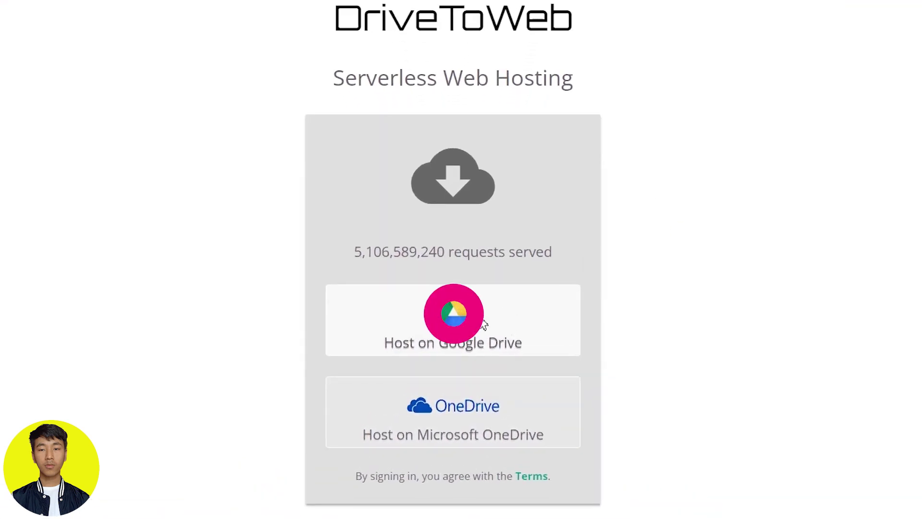
click(456, 326)
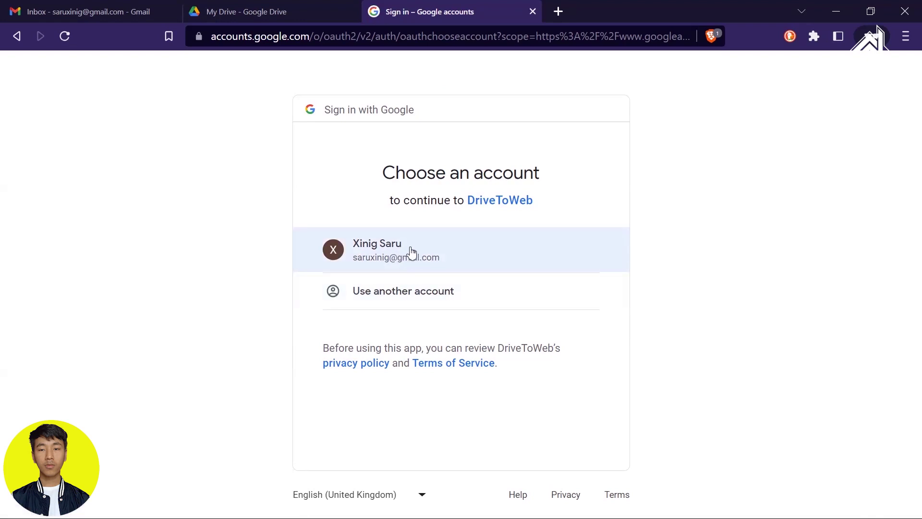
click(412, 251)
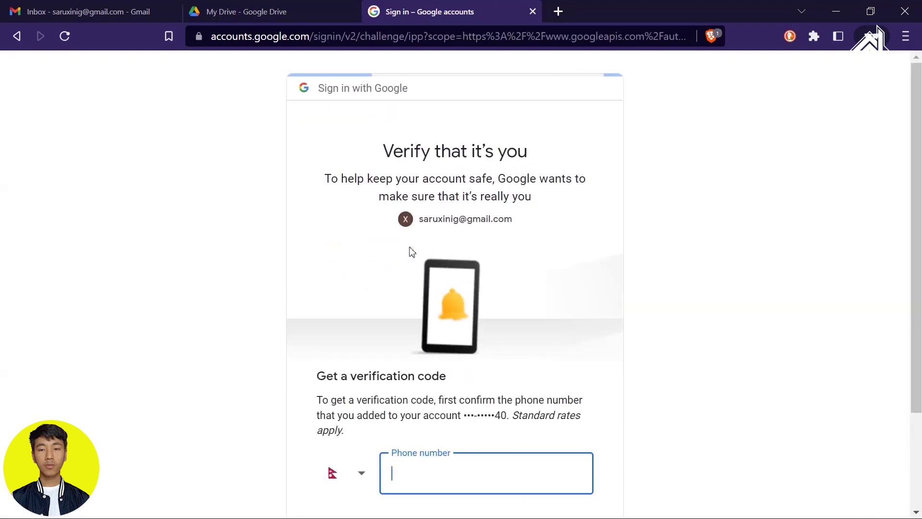
scroll(507, 259, down, 2)
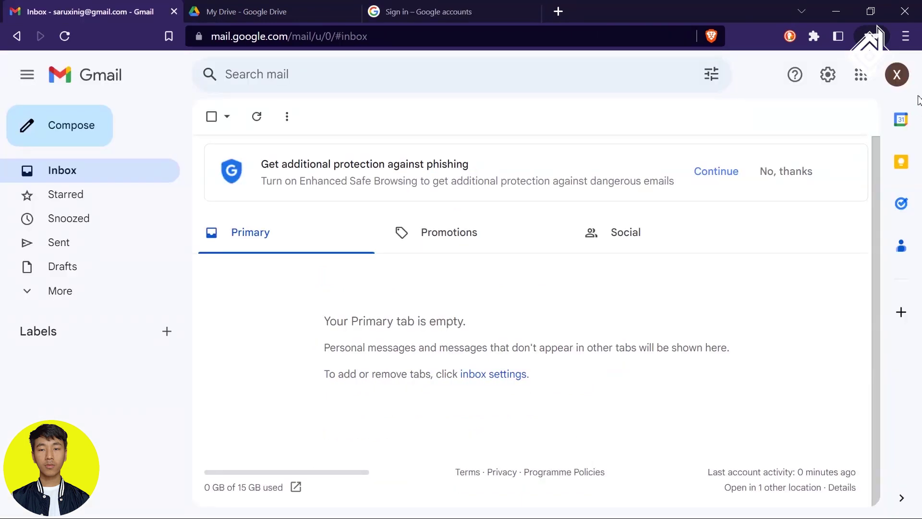
click(903, 81)
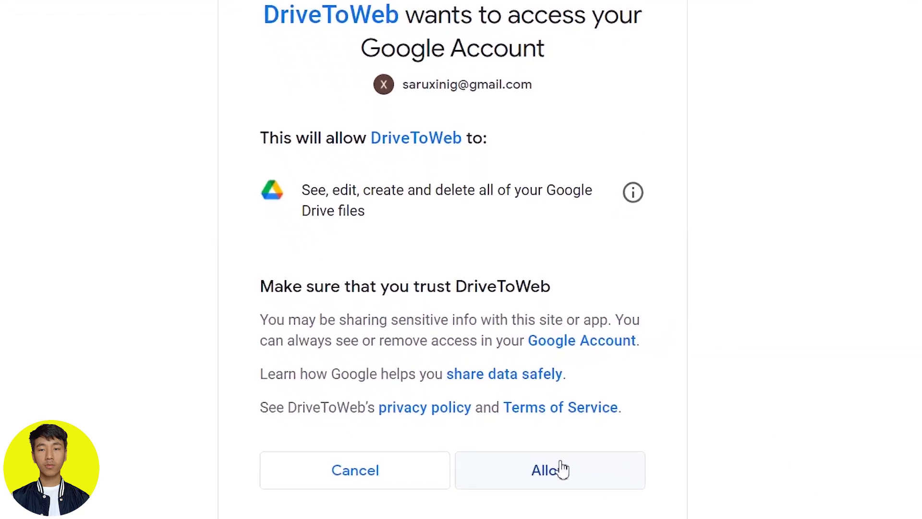
click(522, 485)
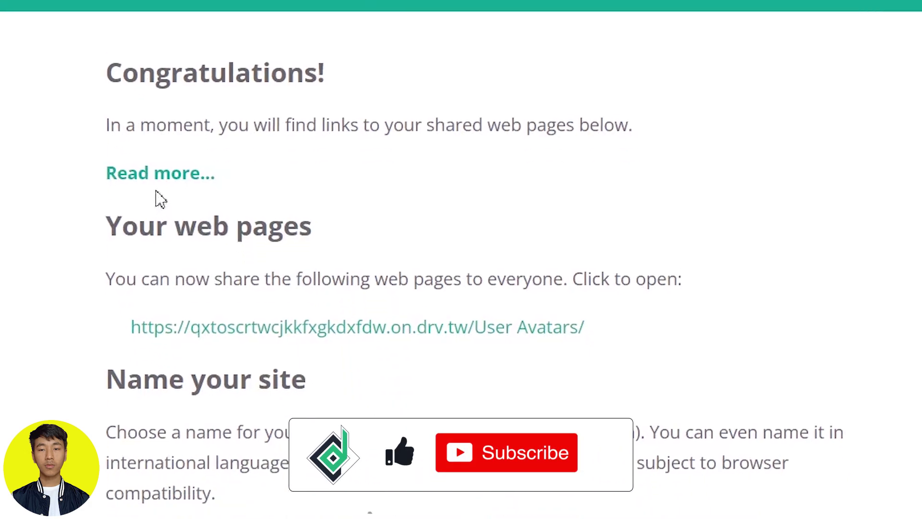
Set the DriveToWeb site name to codingdesignwebdevelopment and open the live User Avatars page.
scroll(257, 426, down, 3)
key(ctrl+a)
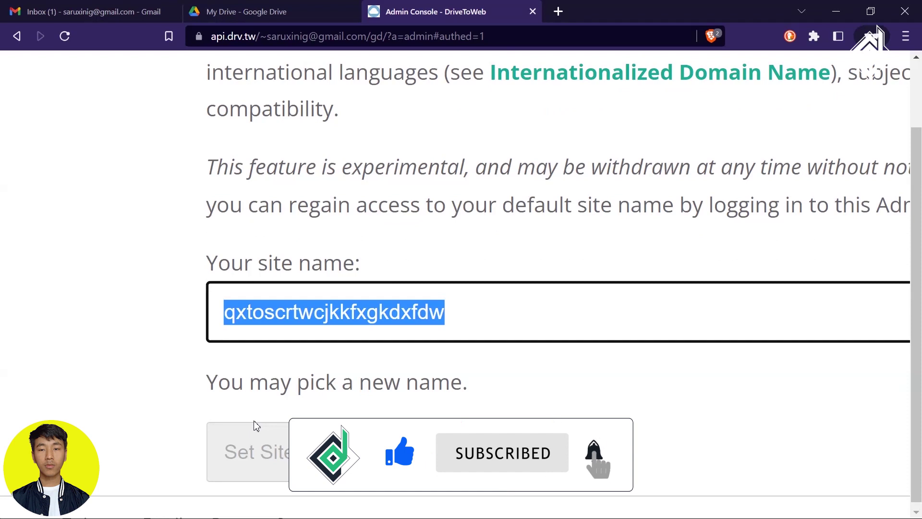
text(codingde)
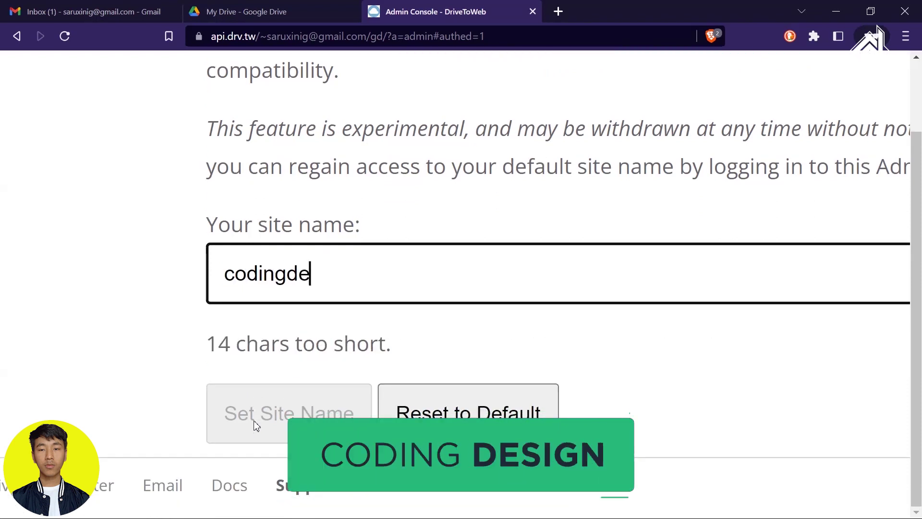
text(signwebdevelop)
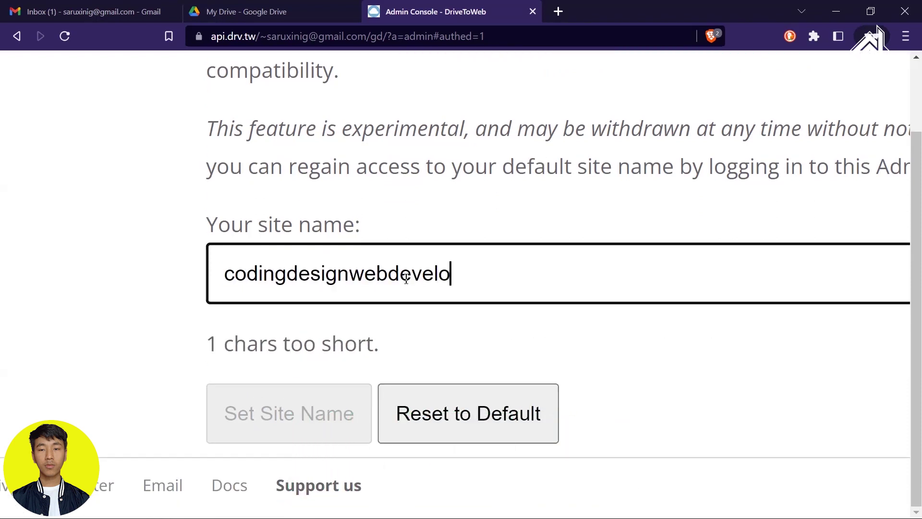
text(ment)
click(329, 417)
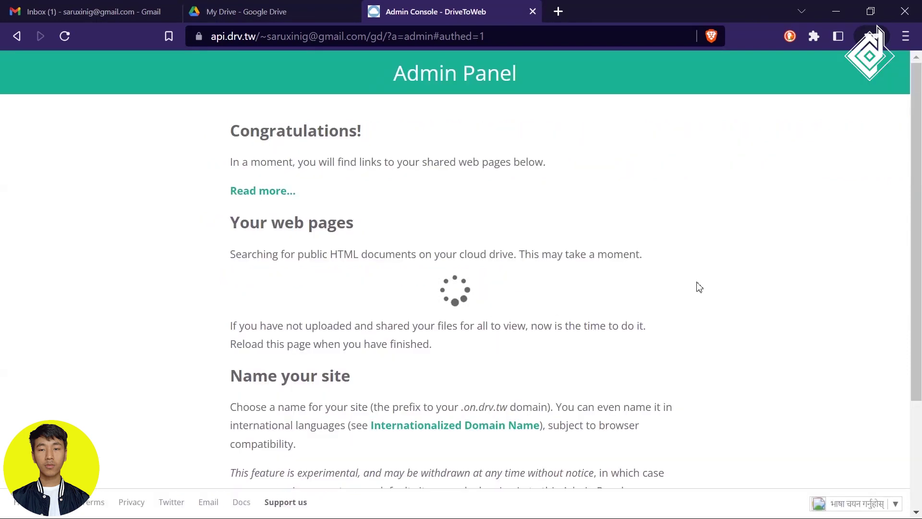
click(398, 287)
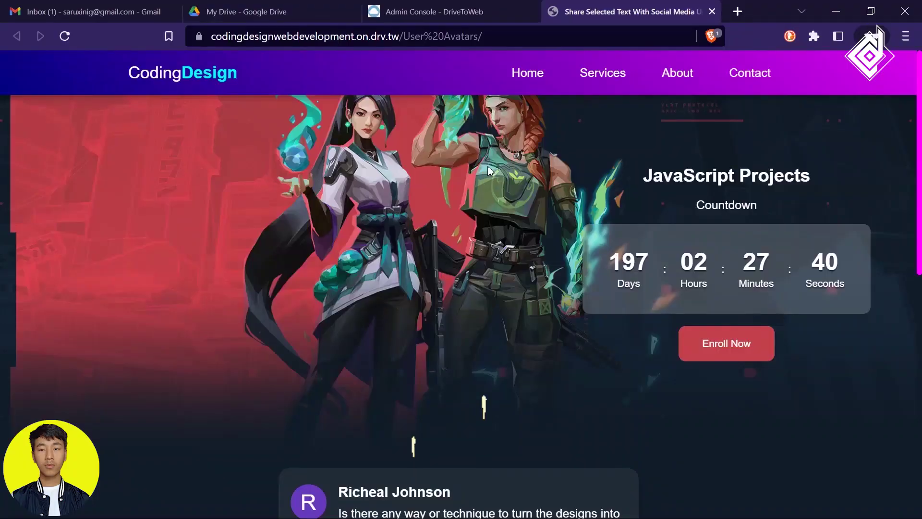
Scroll through the live User Avatars page, selecting comment text to show and then dismiss the share popup.
scroll(469, 261, down, 10)
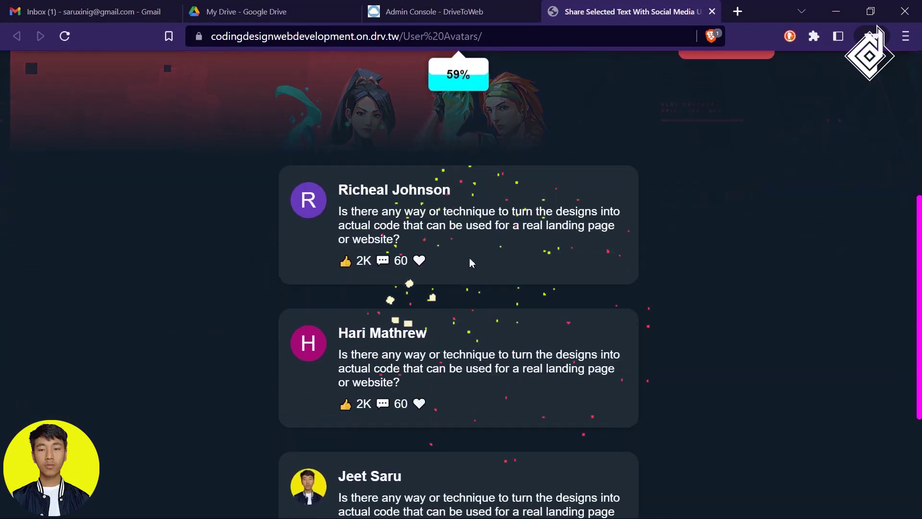
scroll(468, 258, up, 10)
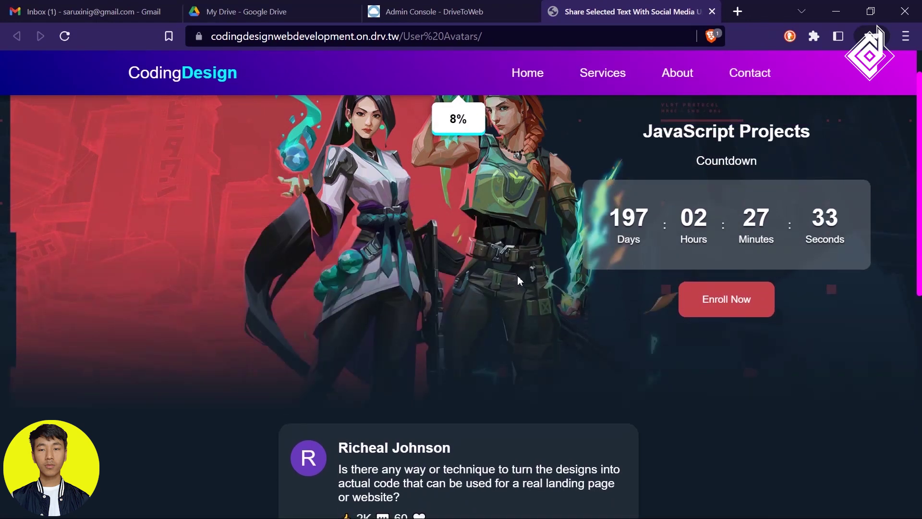
scroll(517, 275, down, 5)
drag(543, 215, 496, 202)
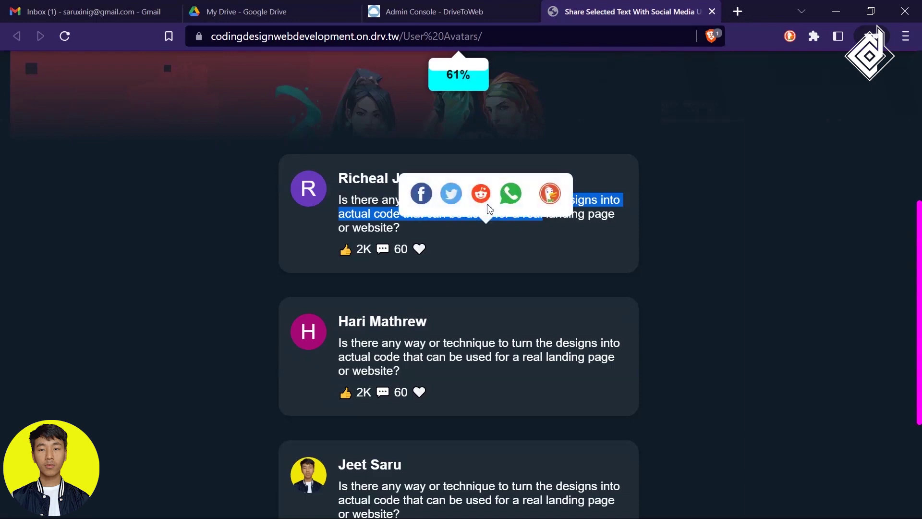
click(603, 219)
scroll(604, 286, down, 4)
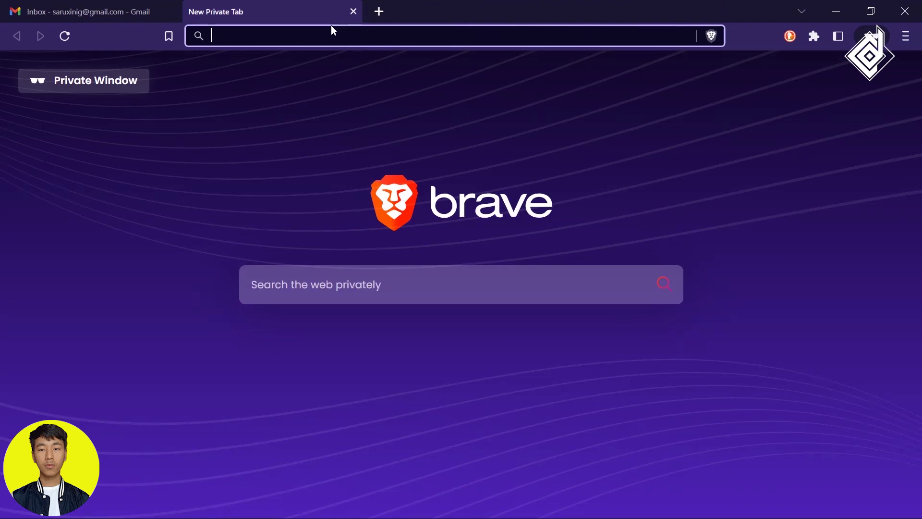
Go to github.com, start signing up, and enter the account e-mail address.
text(gi)
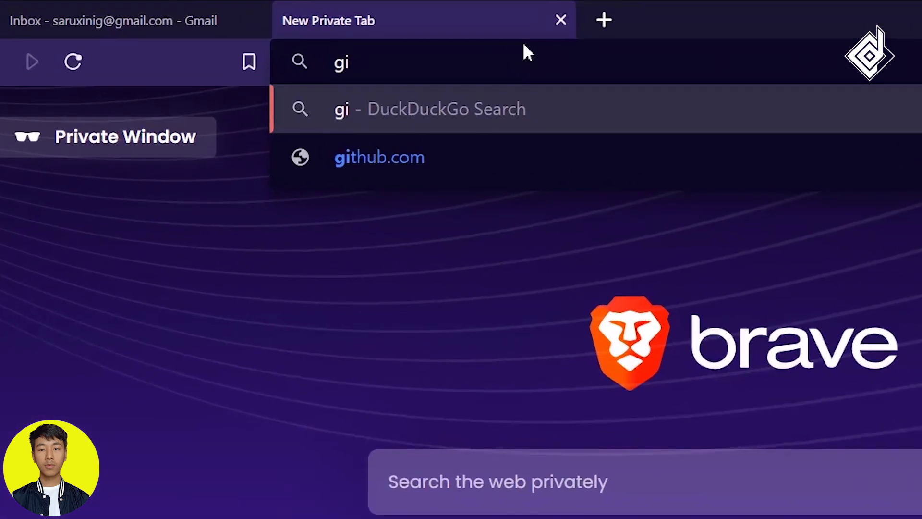
text(thub.com)
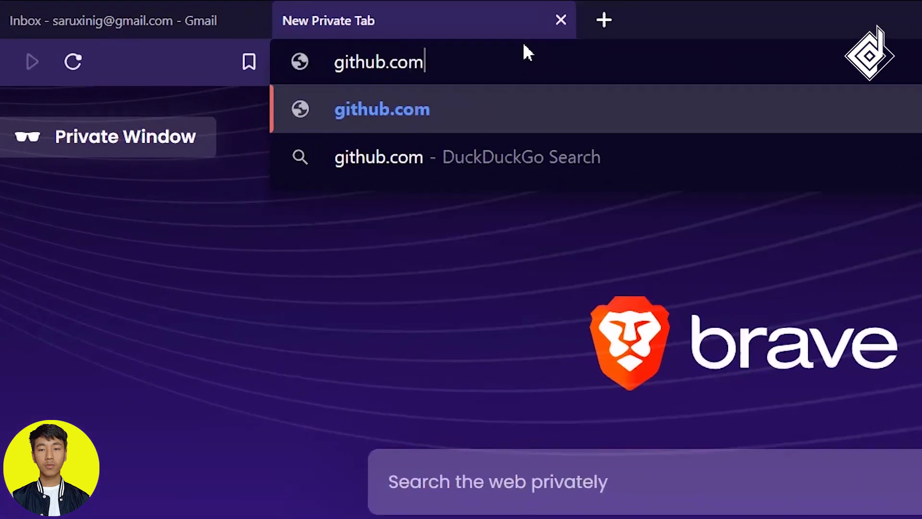
key(Return)
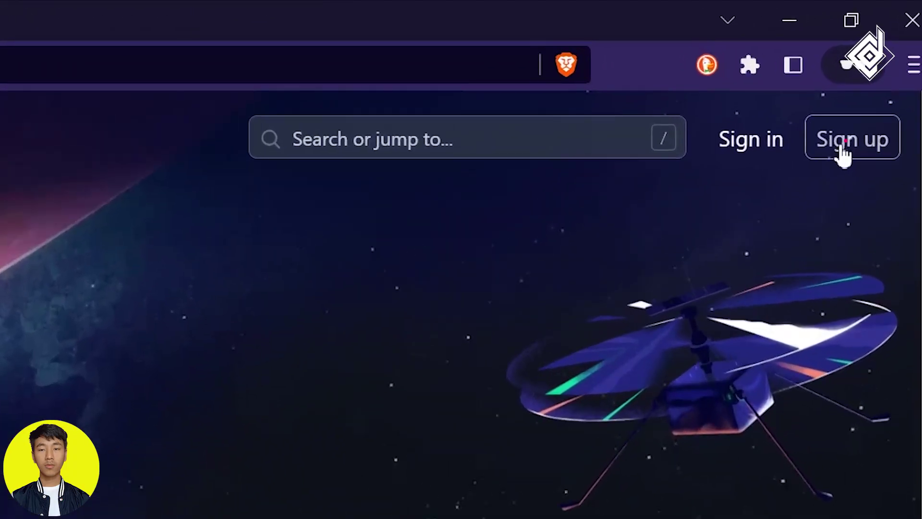
click(841, 148)
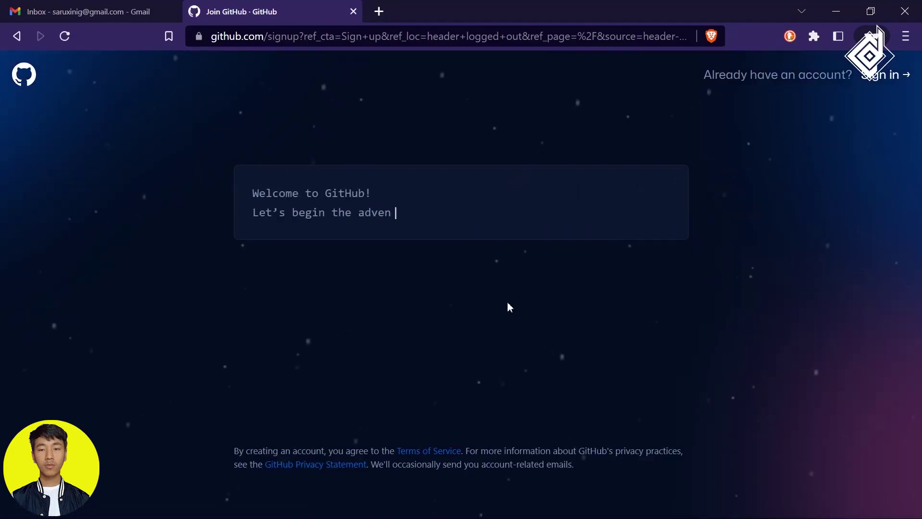
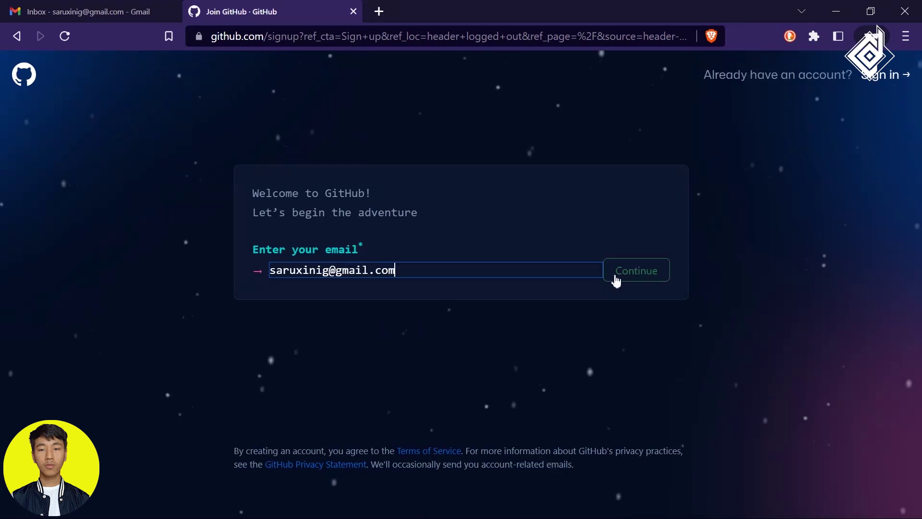
click(619, 273)
Set the account password and username, decline update e-mails, solve the puzzle and create the account.
text(•••••••••••••)
click(646, 333)
text(Xinigsaru)
click(620, 388)
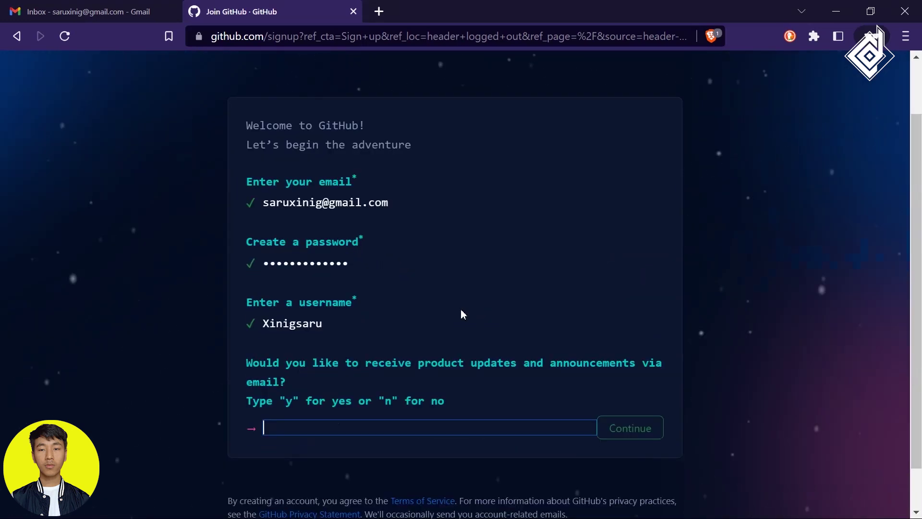
key(Return)
click(383, 325)
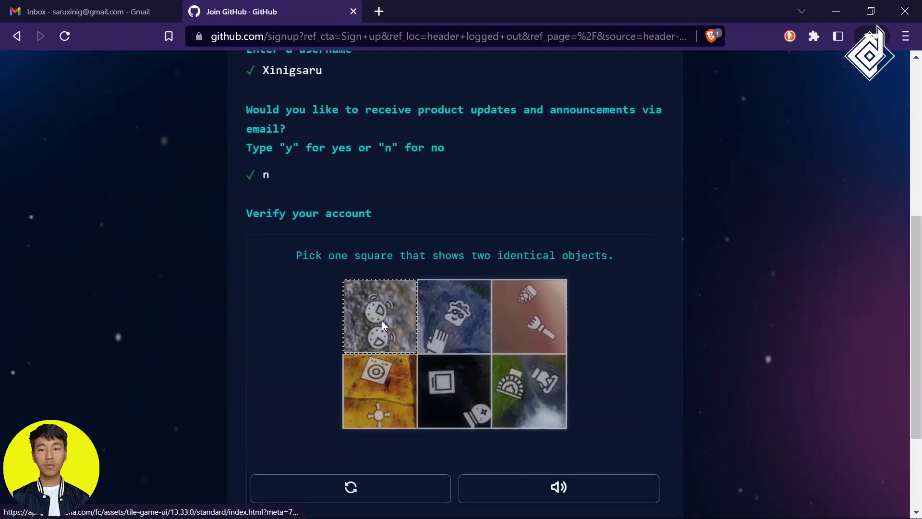
click(470, 444)
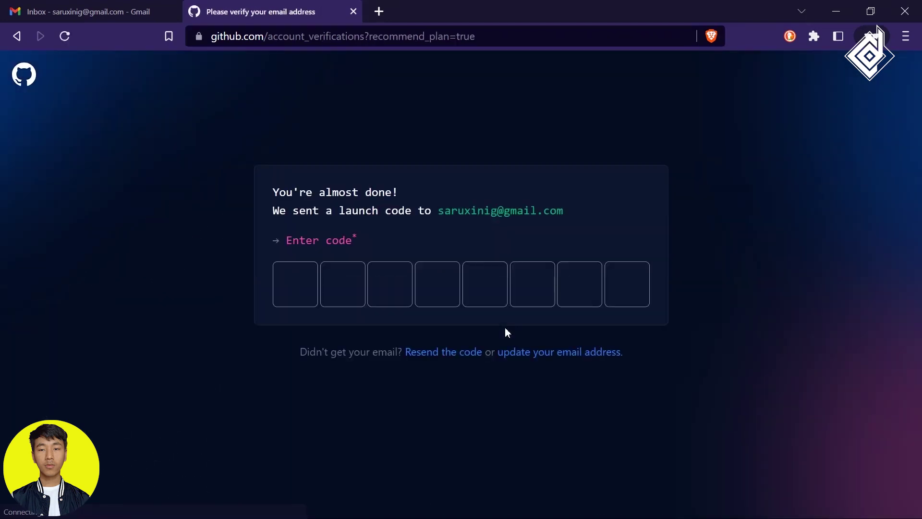
Get the launch code from the GitHub e-mail in Gmail and enter it to verify.
click(96, 15)
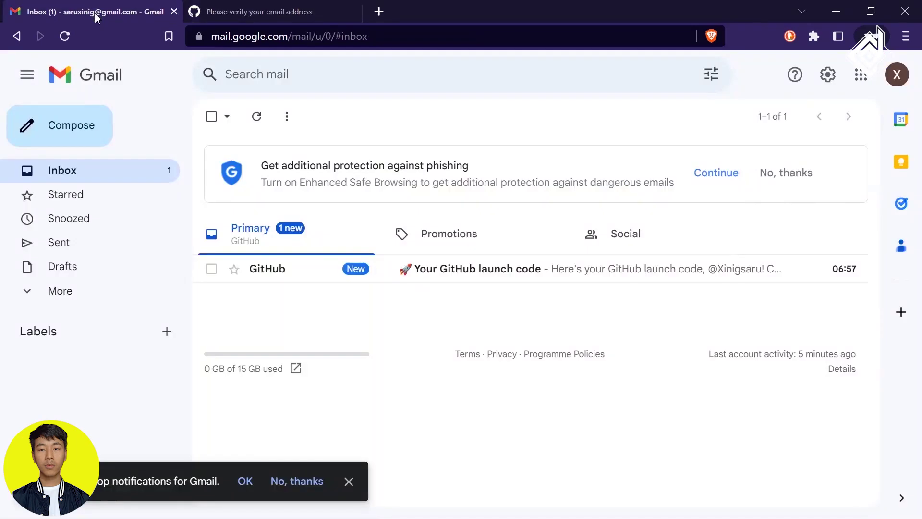
click(307, 278)
key(ctrl+Tab)
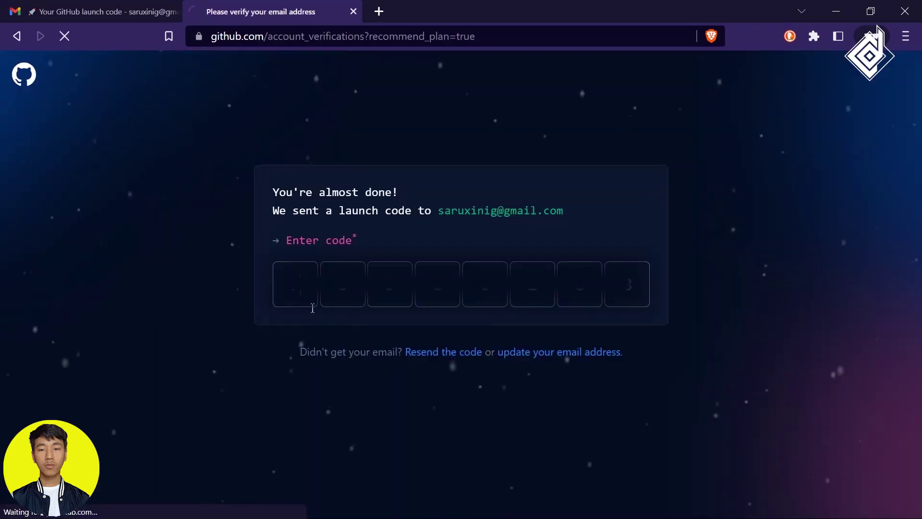
Mark Community as a feature of interest and continue on the free plan.
scroll(610, 323, down, 5)
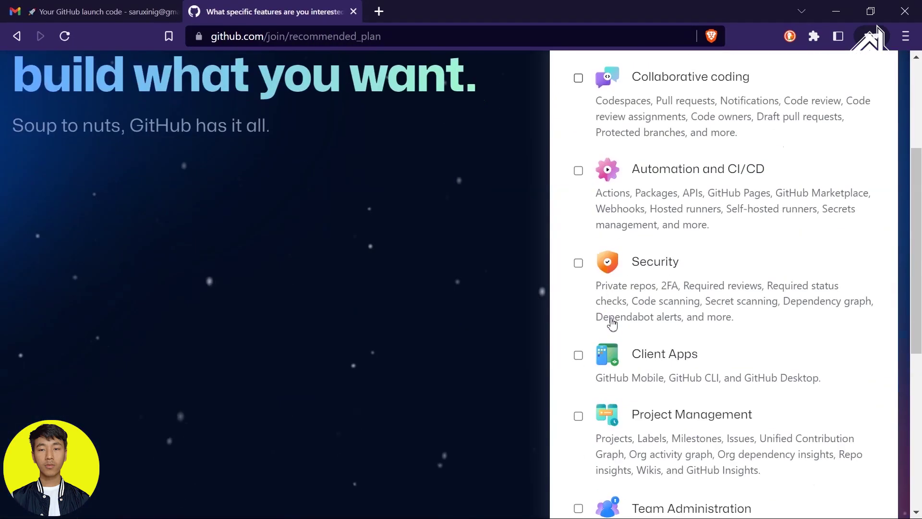
scroll(578, 308, down, 3)
click(578, 332)
click(725, 414)
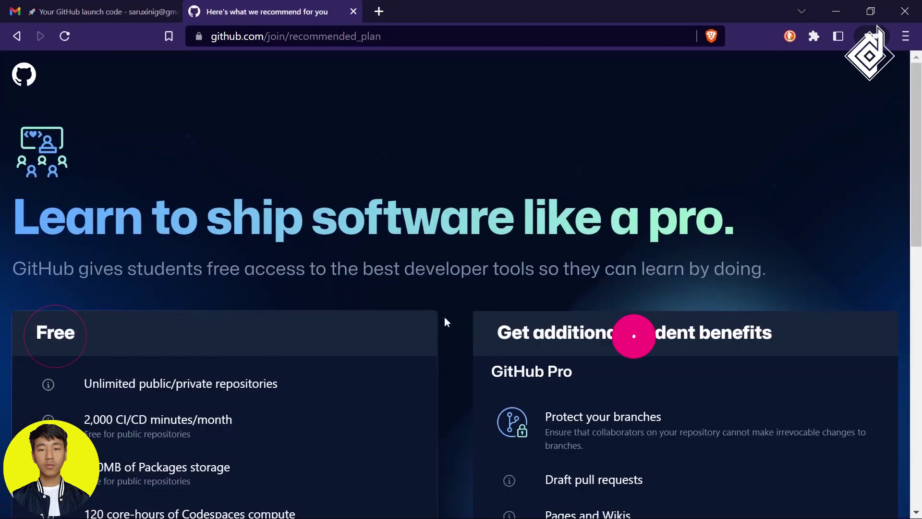
scroll(247, 336, down, 10)
scroll(247, 339, down, 1)
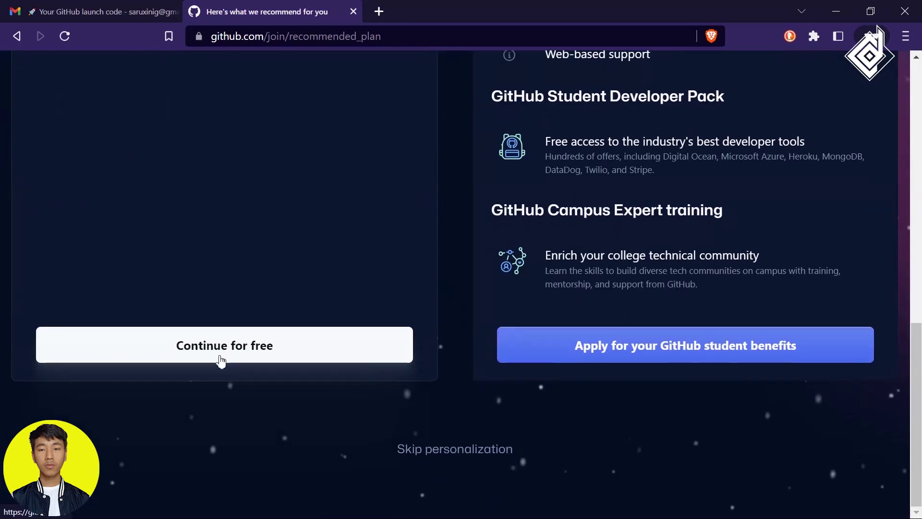
click(204, 363)
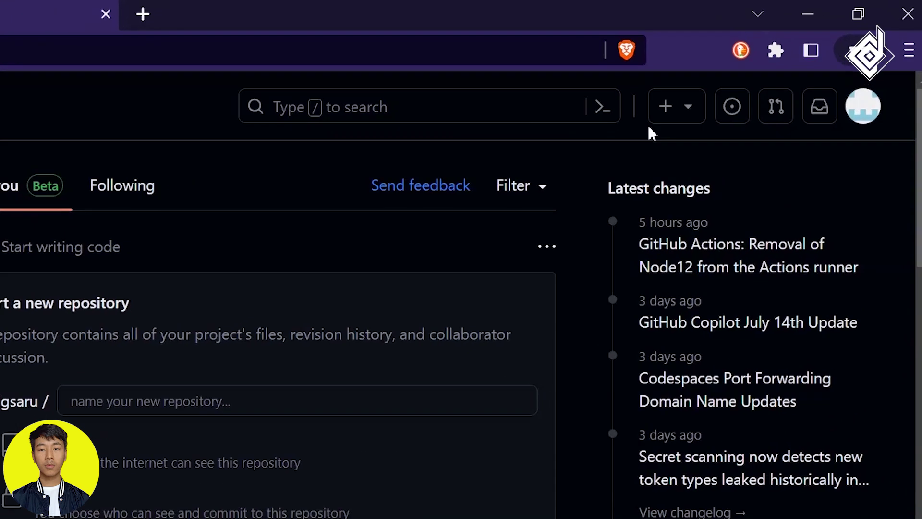
Choose New repository from the + menu and open the new repository form.
click(751, 76)
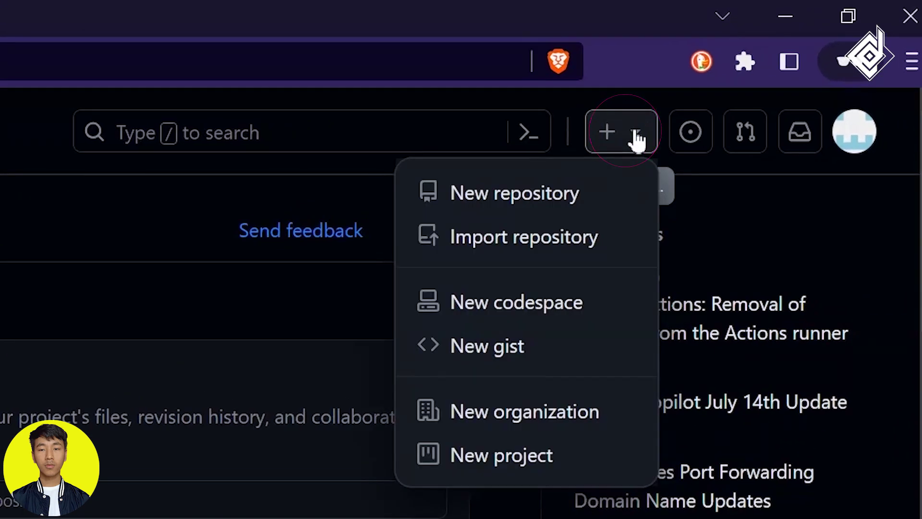
click(572, 191)
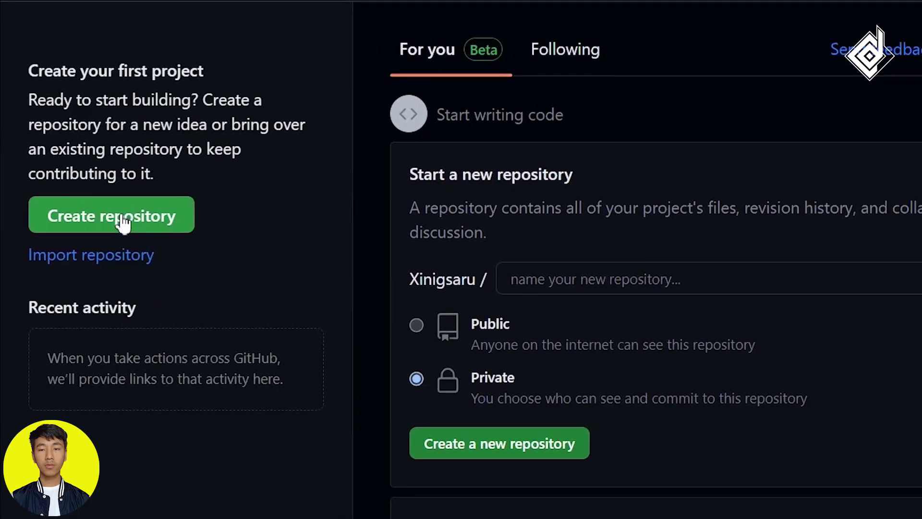
click(78, 237)
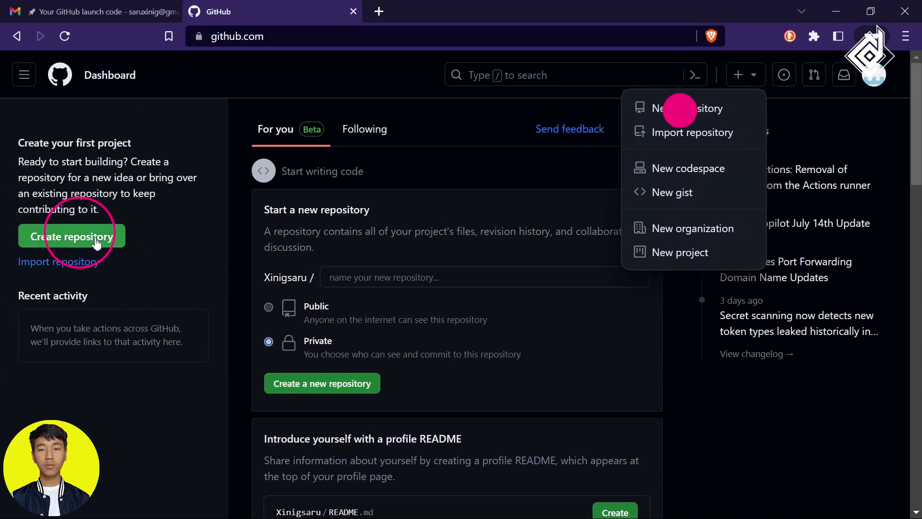
click(99, 243)
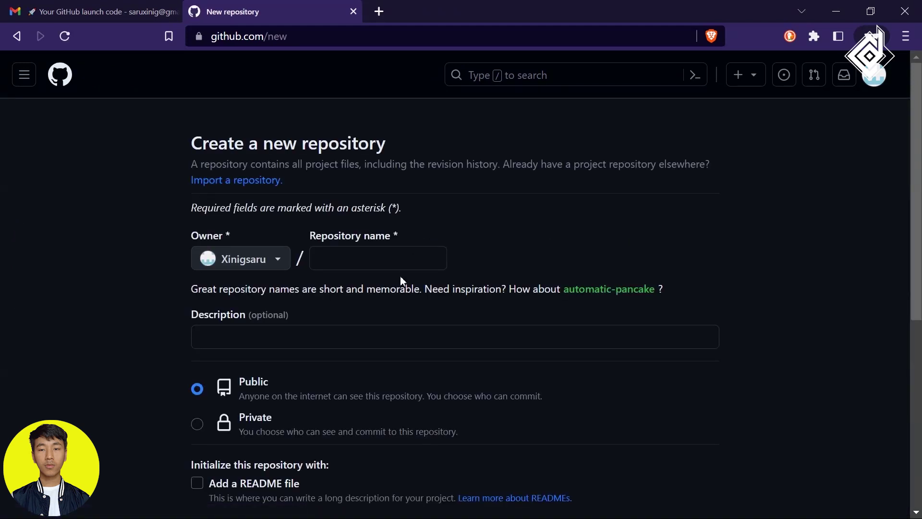
Name the repository 'codingdesign', leave the description blank, and create it as public.
click(363, 260)
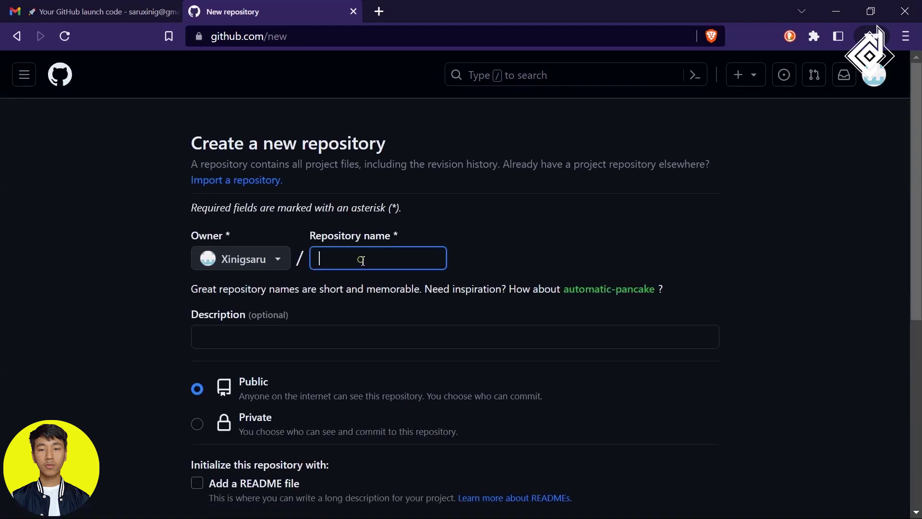
text(codingdesign)
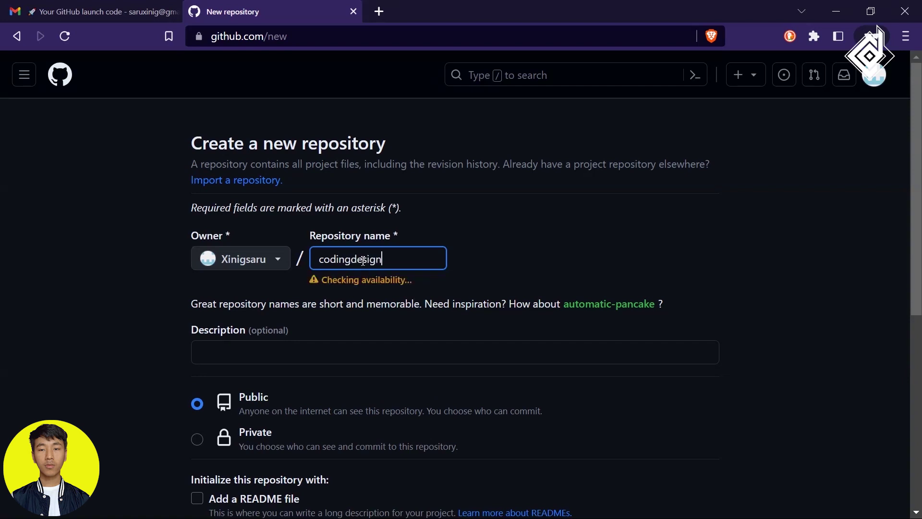
double_click(363, 260)
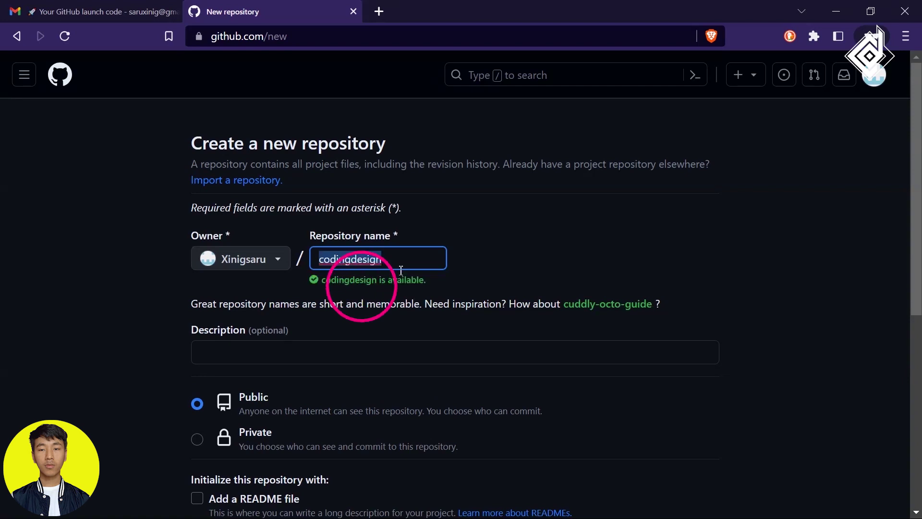
click(466, 277)
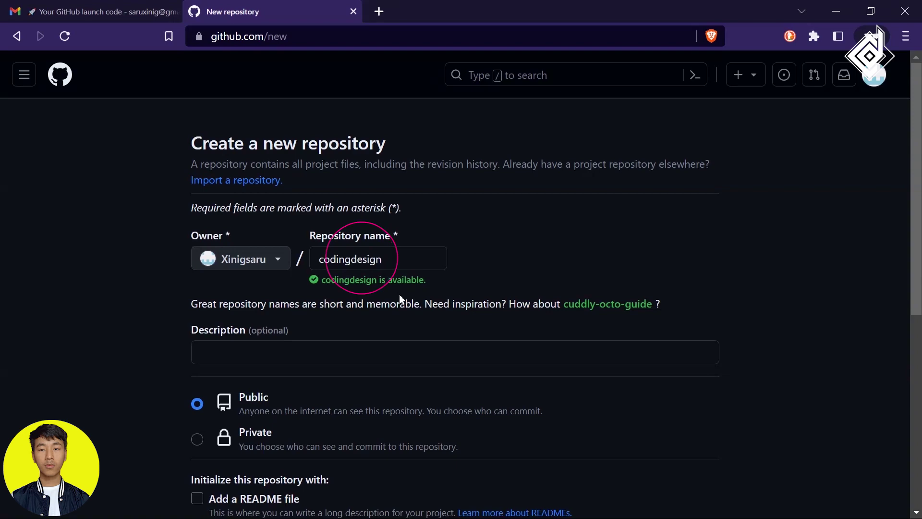
scroll(403, 298, down, 2)
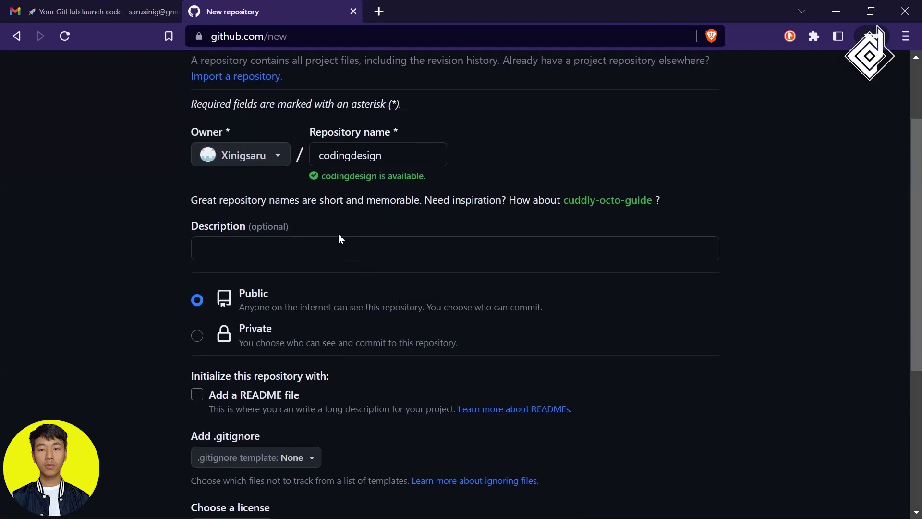
click(335, 250)
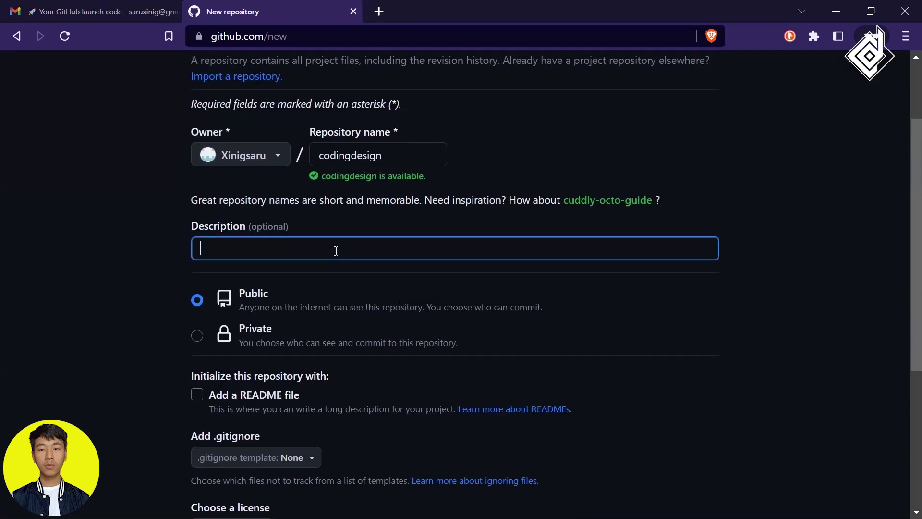
click(744, 317)
scroll(295, 343, down, 3)
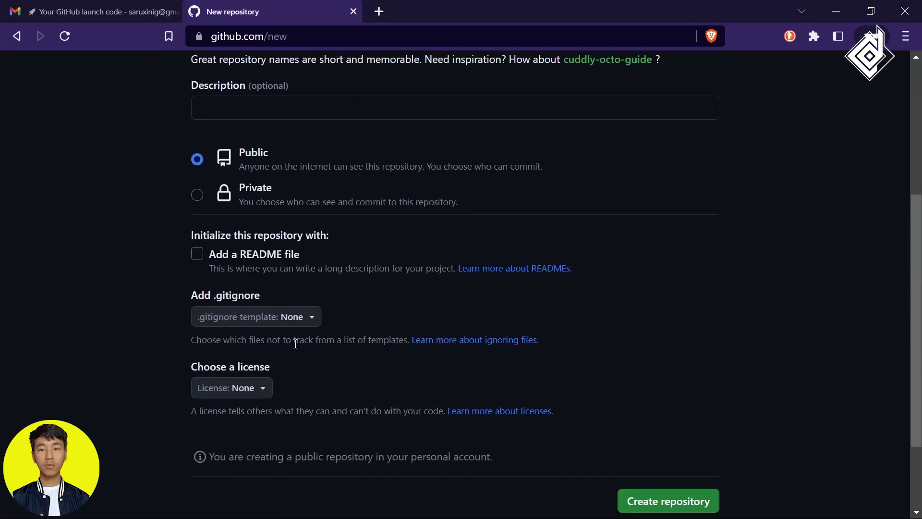
scroll(296, 343, down, 2)
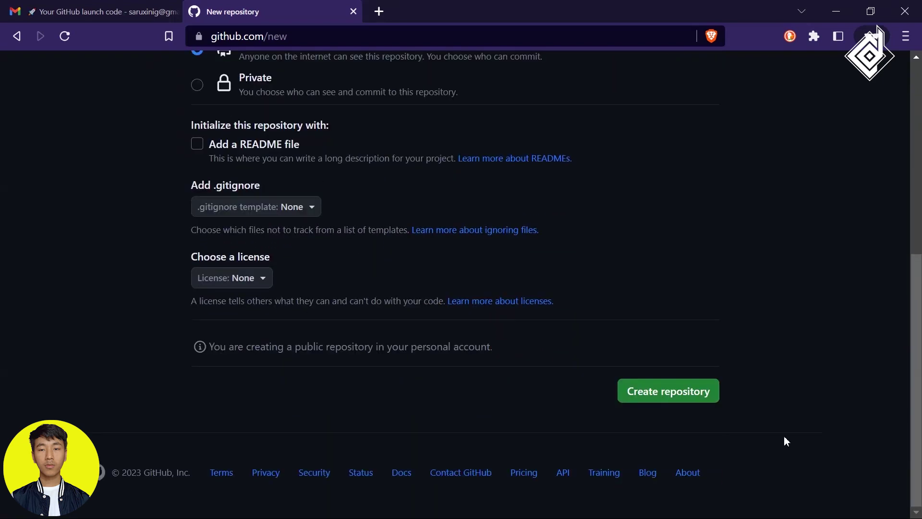
click(663, 390)
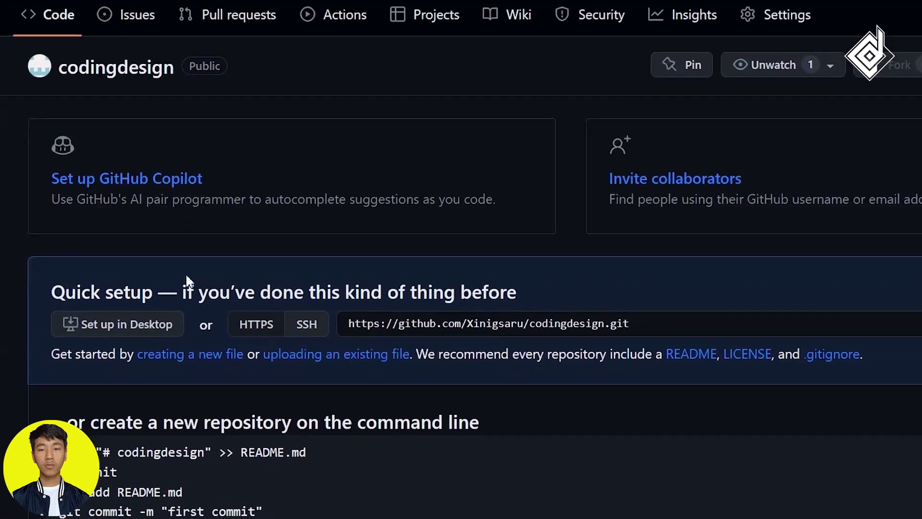
Drag all files from the User Avatars folder into the repository's upload page.
click(162, 383)
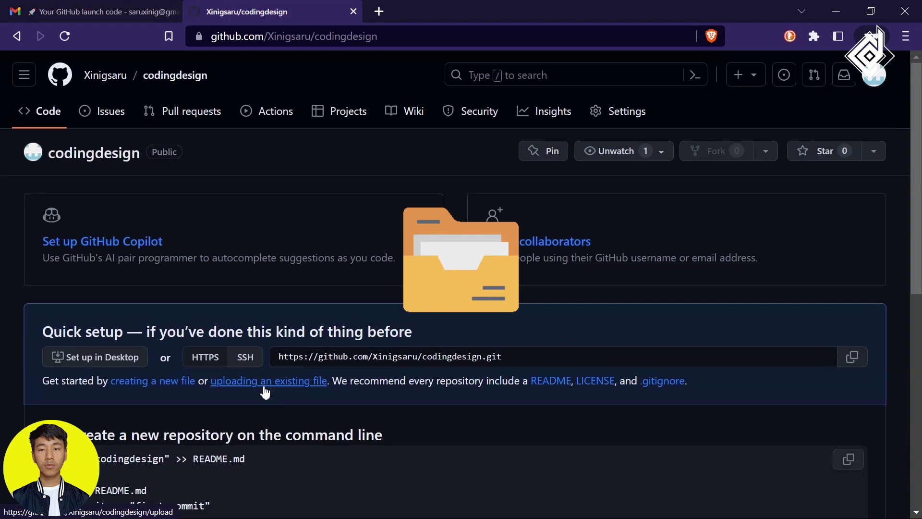
click(265, 384)
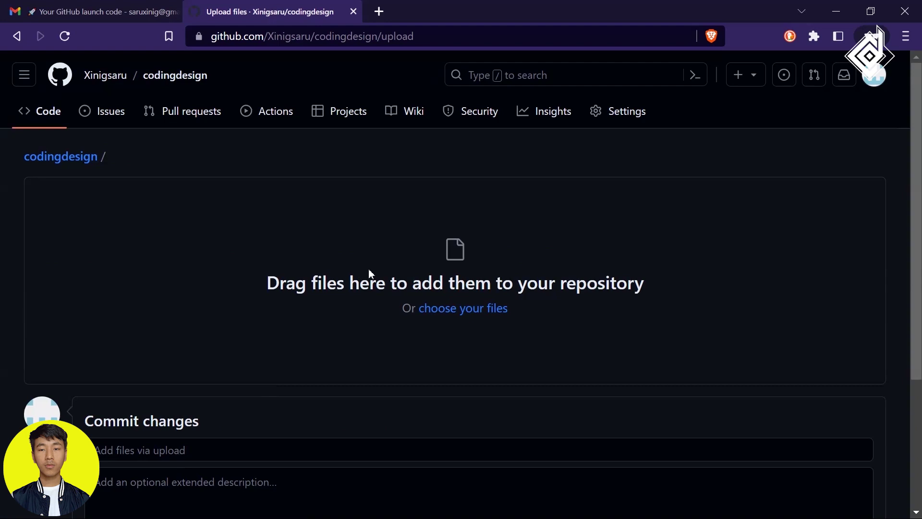
key(alt+Tab)
double_click(368, 175)
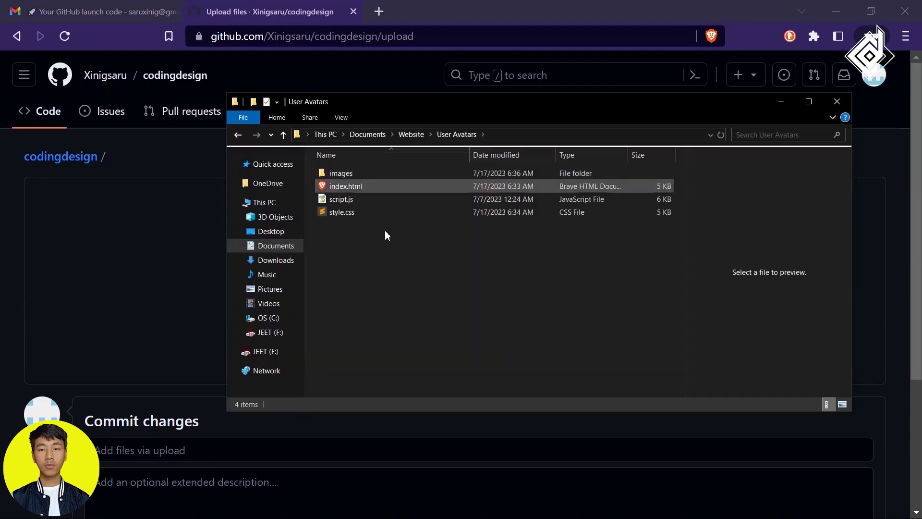
drag(410, 293, 321, 281)
Commit the uploaded images, index.html, script.js and style.css as 'Add files via upload'.
scroll(319, 284, down, 2)
scroll(320, 284, down, 1)
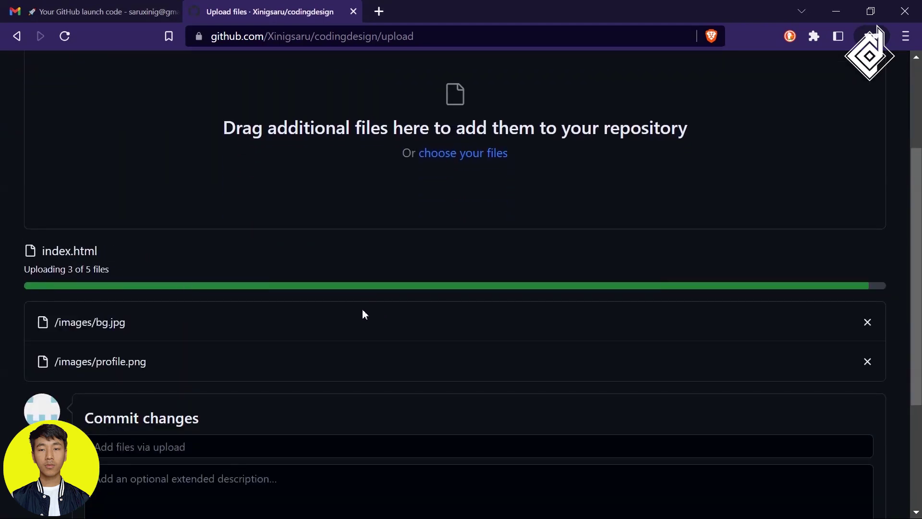
scroll(363, 311, down, 2)
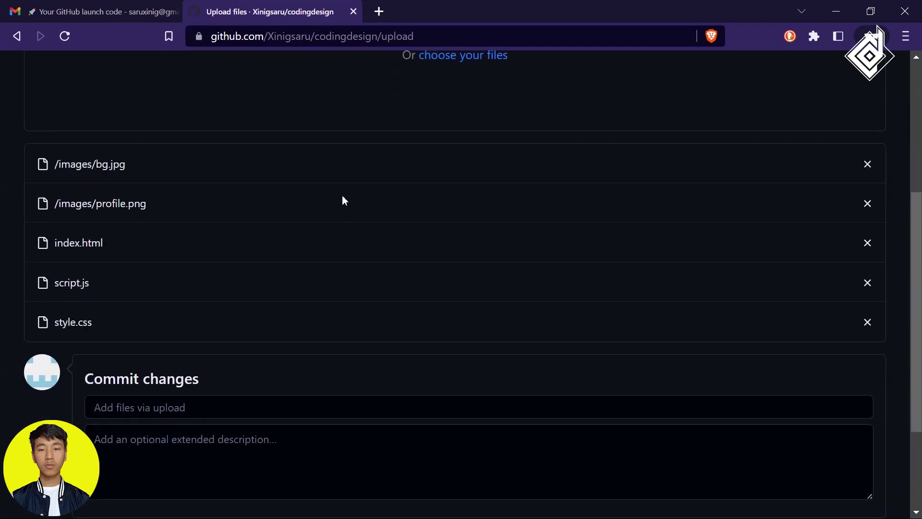
scroll(357, 336, down, 3)
click(149, 391)
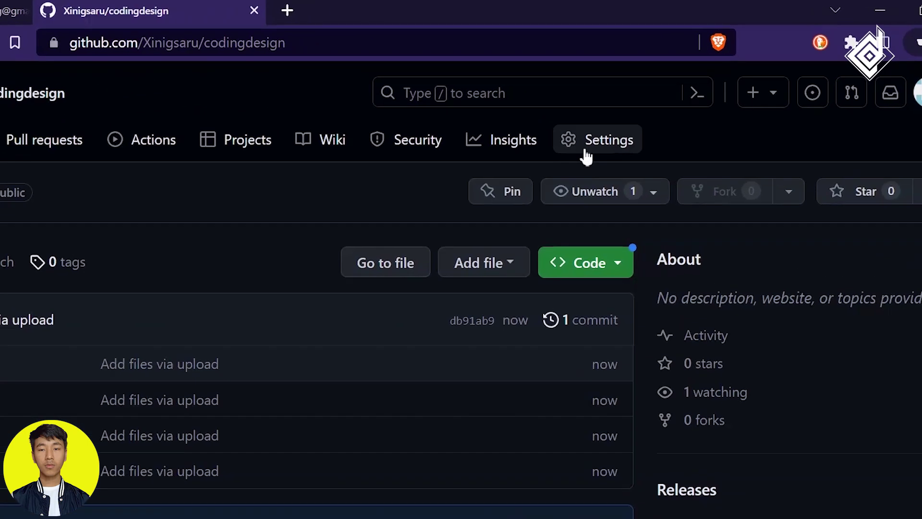
Confirm the repository name codingdesign in Settings > General.
click(597, 144)
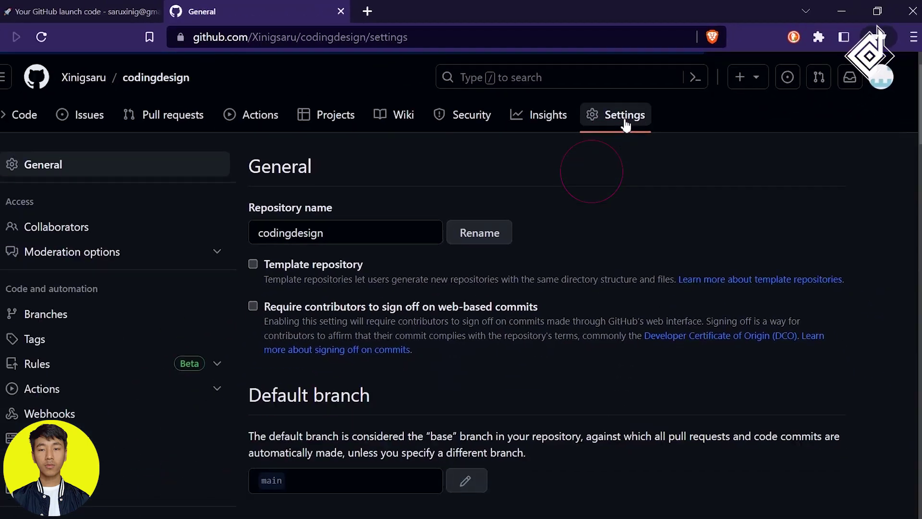
double_click(340, 225)
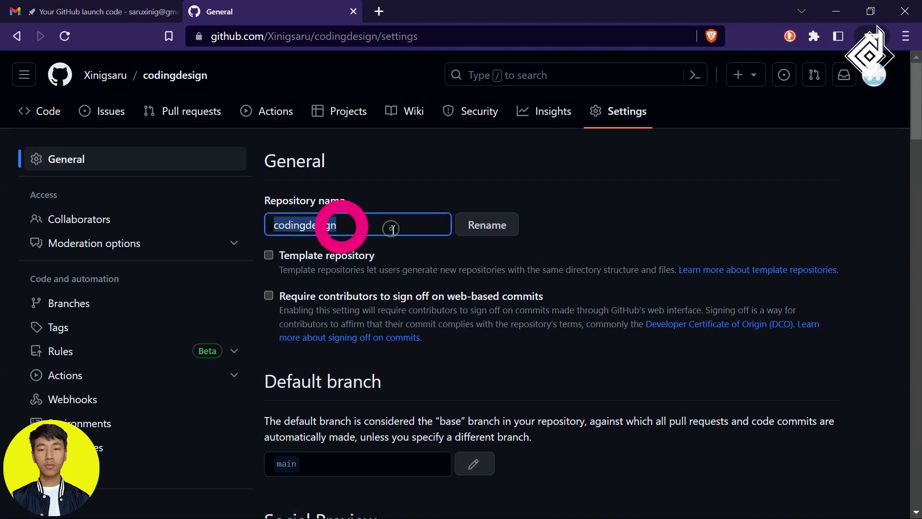
click(496, 231)
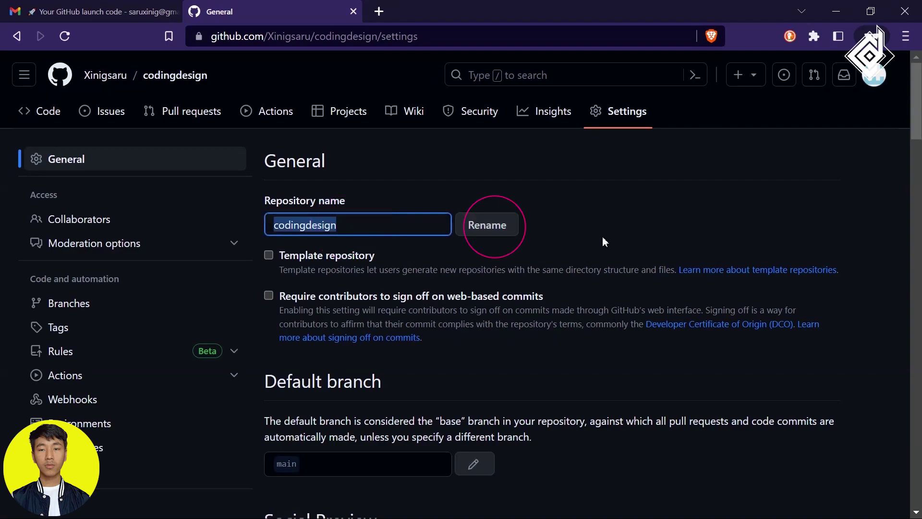
scroll(602, 236, down, 3)
Set GitHub Pages to publish from the main branch root and save.
click(114, 365)
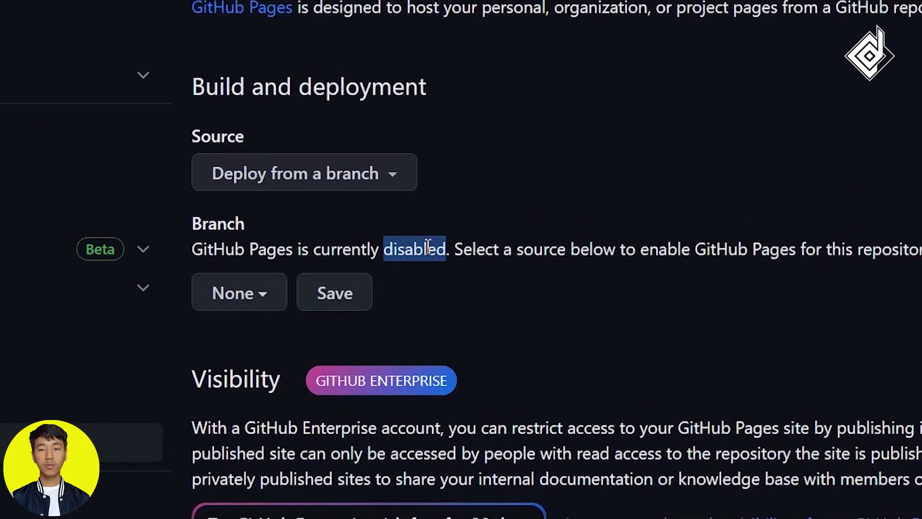
click(307, 379)
click(269, 438)
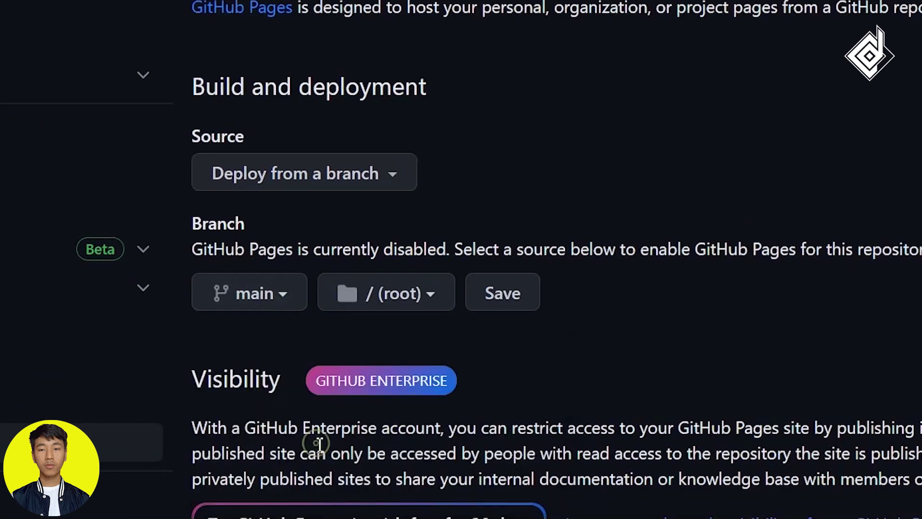
click(502, 292)
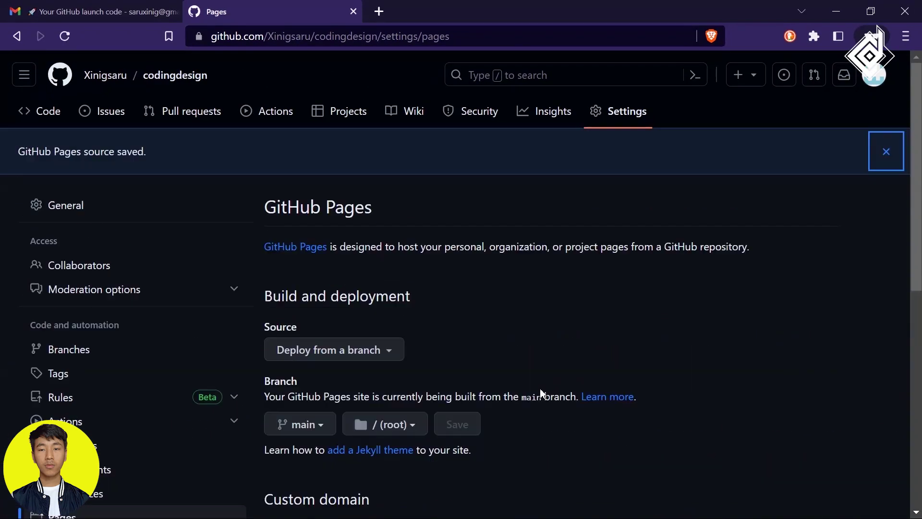
Review the Pages settings, including the custom domain field and the live site address.
scroll(540, 388, down, 4)
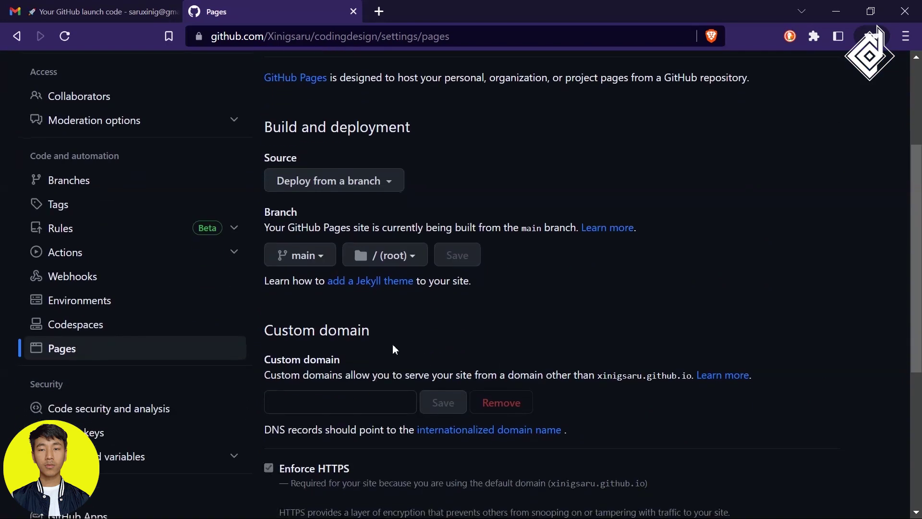
drag(378, 330, 265, 330)
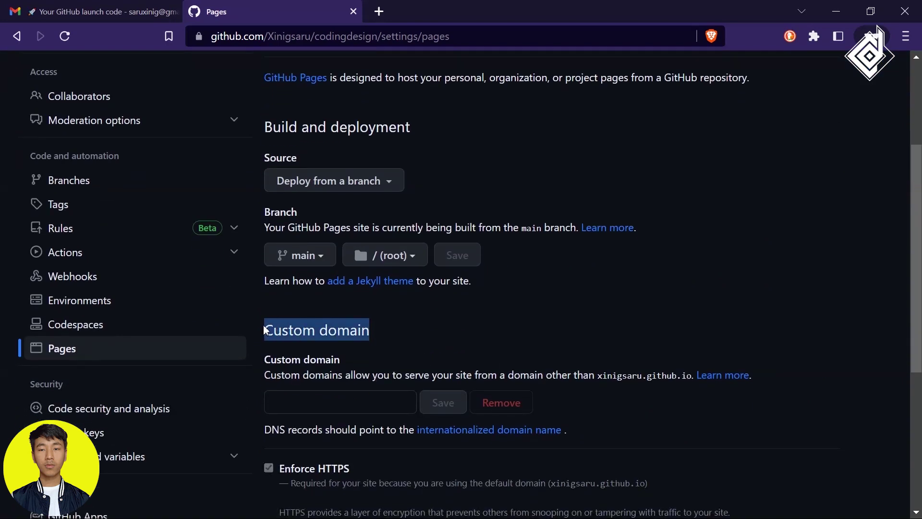
click(362, 406)
scroll(606, 311, up, 1)
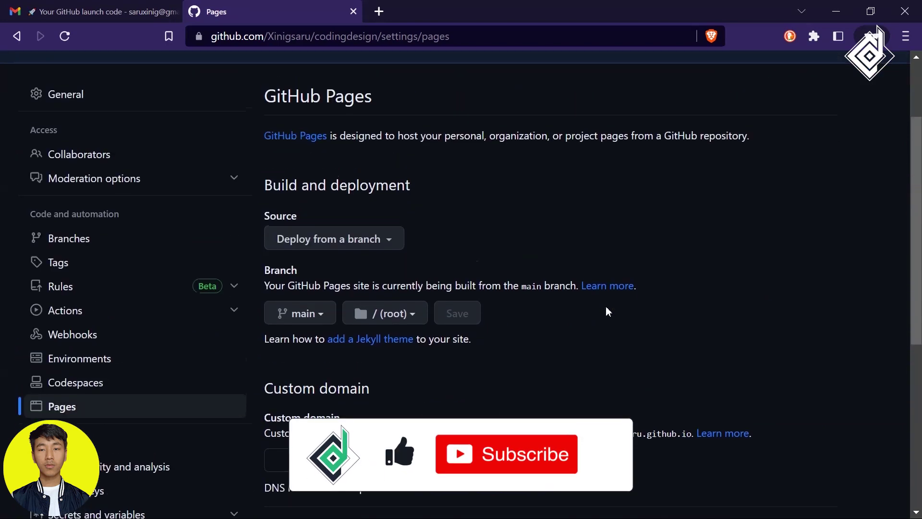
click(153, 105)
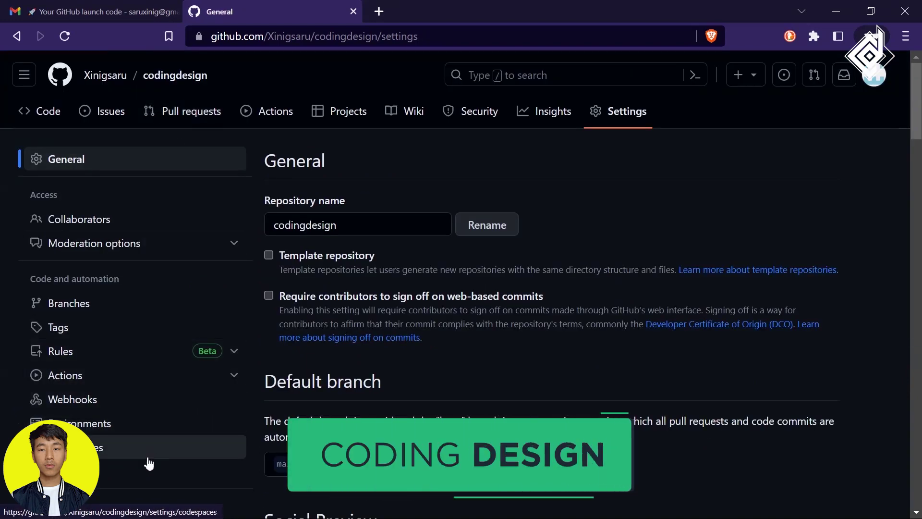
click(147, 466)
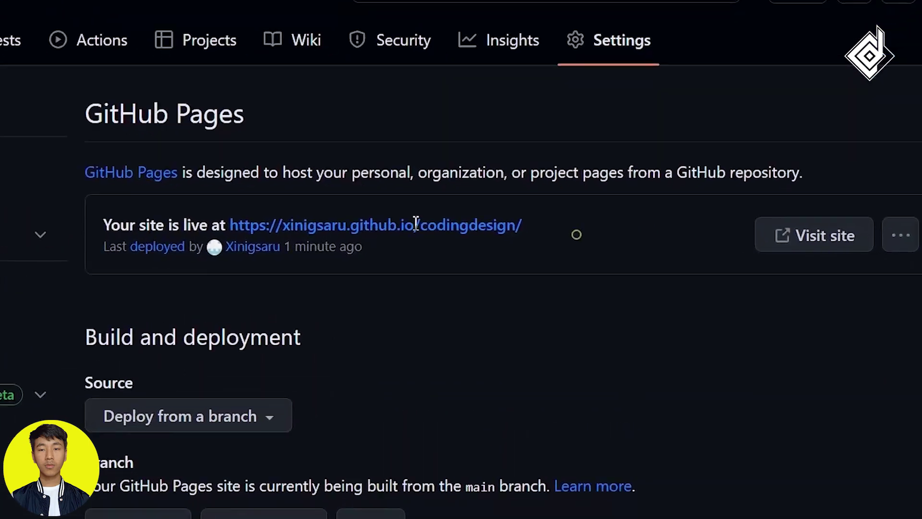
drag(522, 225, 201, 219)
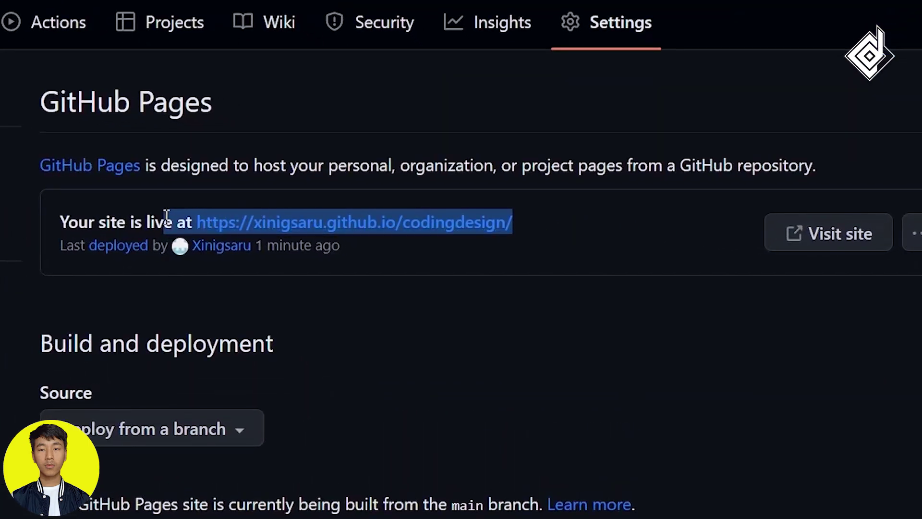
click(440, 365)
Visit the live codingdesign site, scroll through it, then enter netlify.com in the address bar.
click(833, 231)
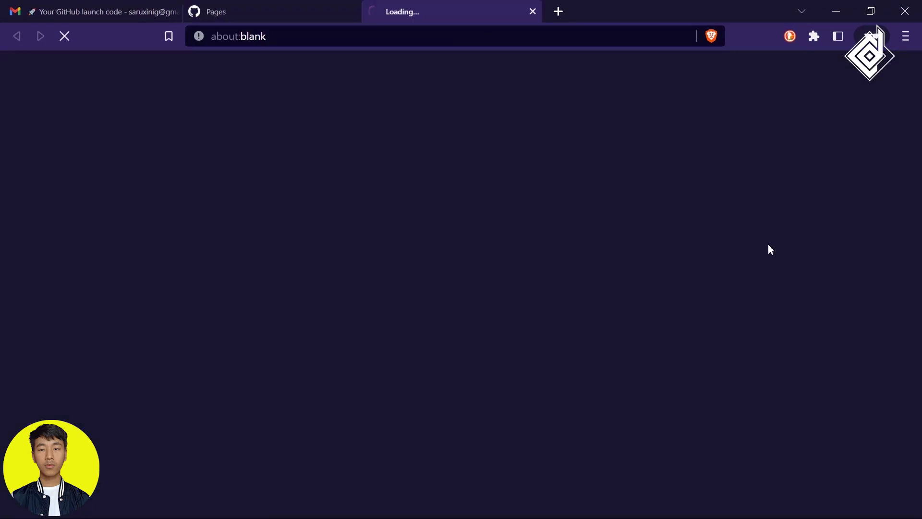
scroll(402, 284, down, 3)
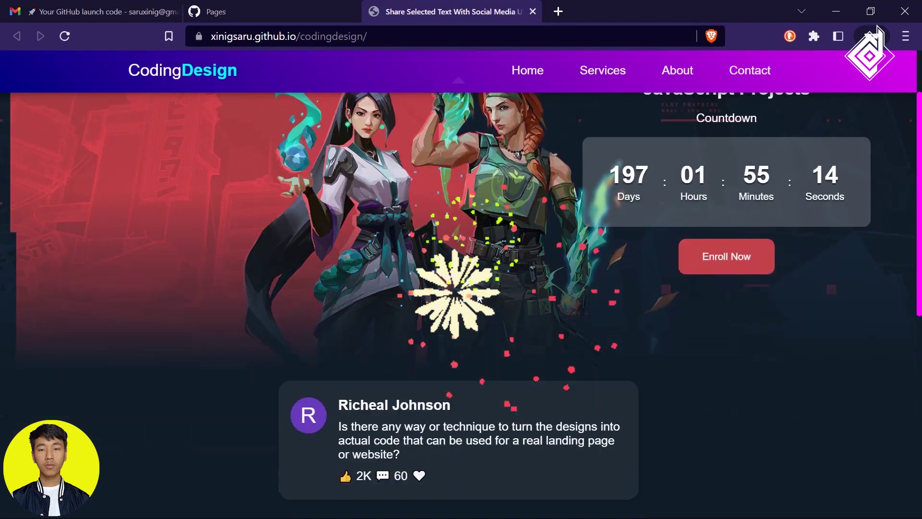
scroll(417, 336, up, 2)
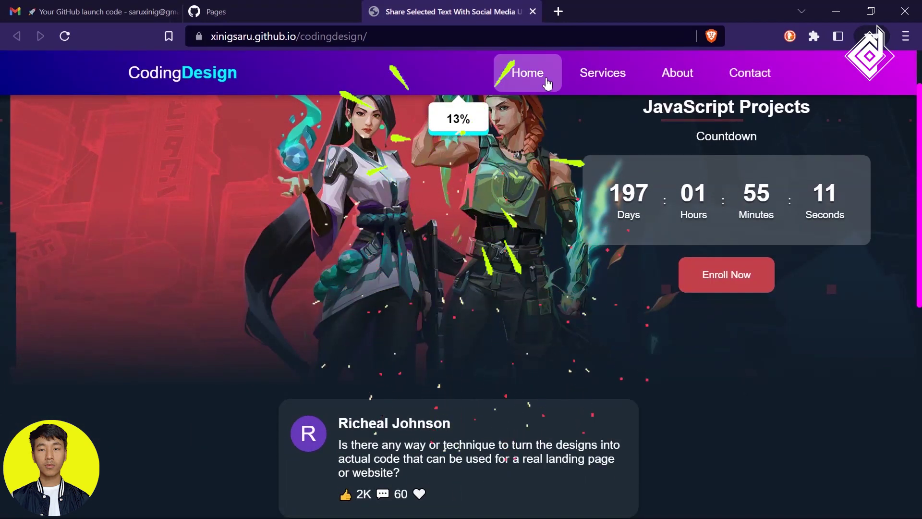
scroll(491, 356, down, 5)
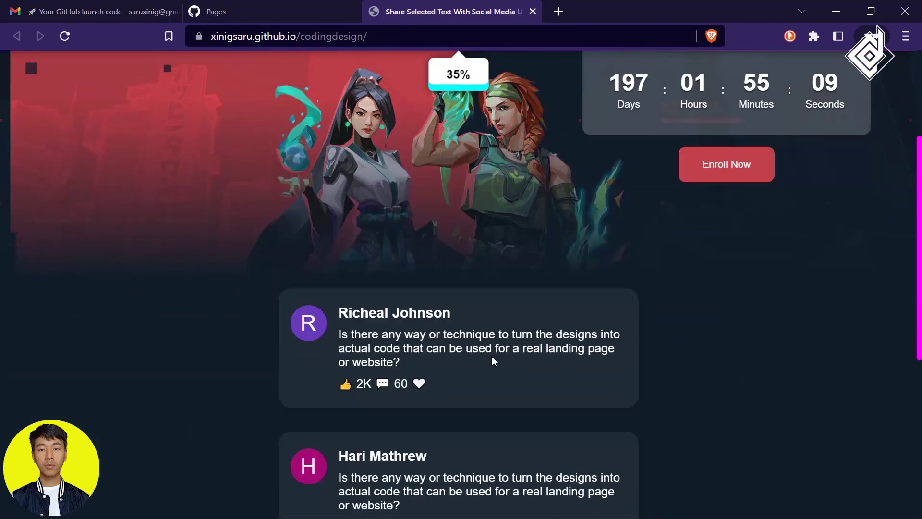
scroll(554, 338, up, 6)
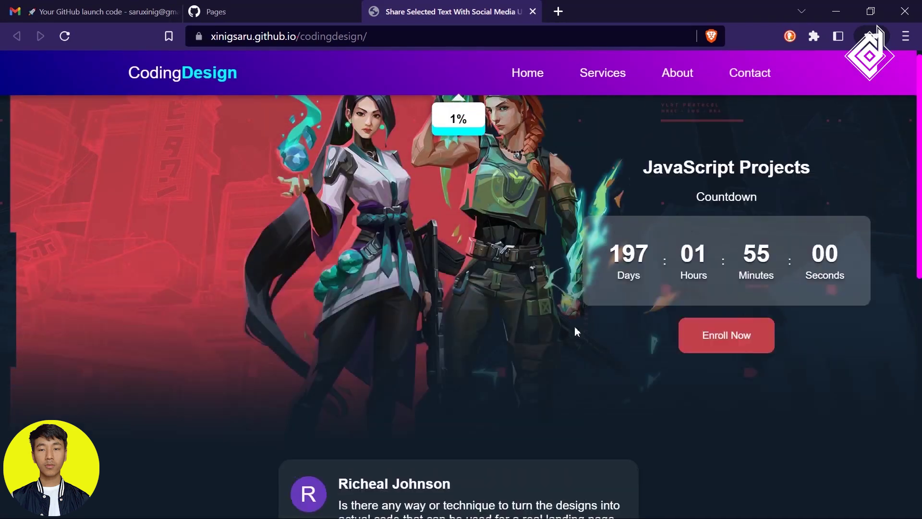
click(297, 36)
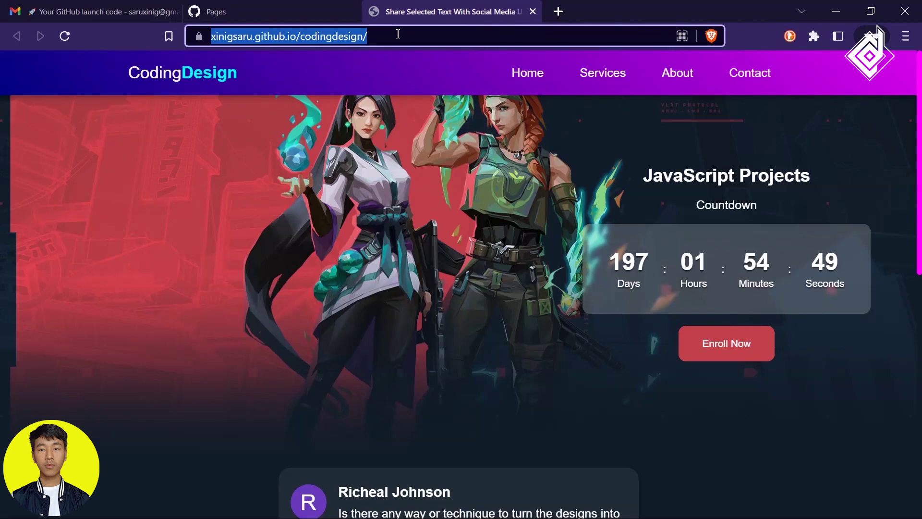
text(netlify)
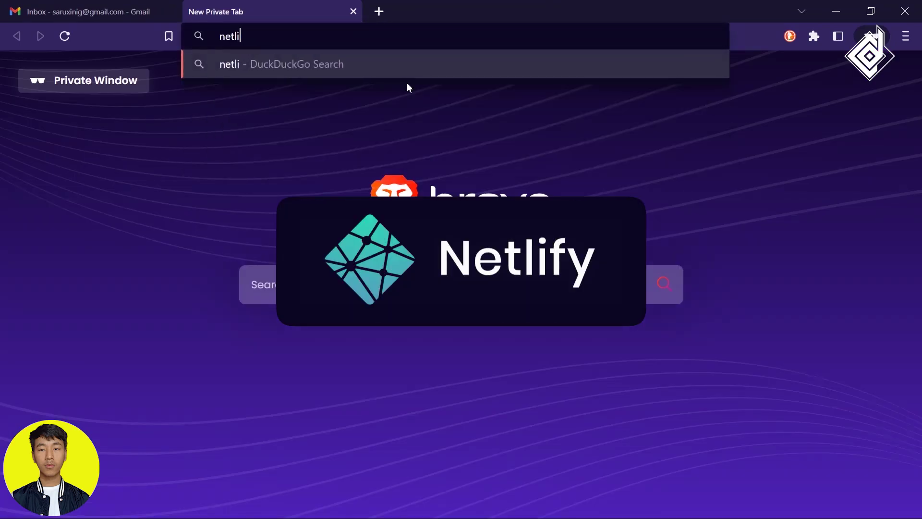
text(.com)
Load Netlify, choose Sign up with email, and enter the account e-mail and password.
key(Return)
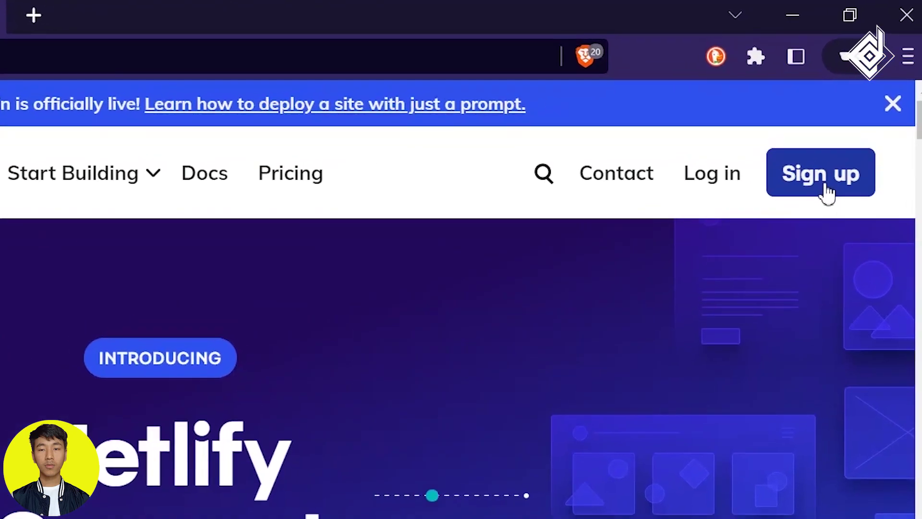
click(826, 192)
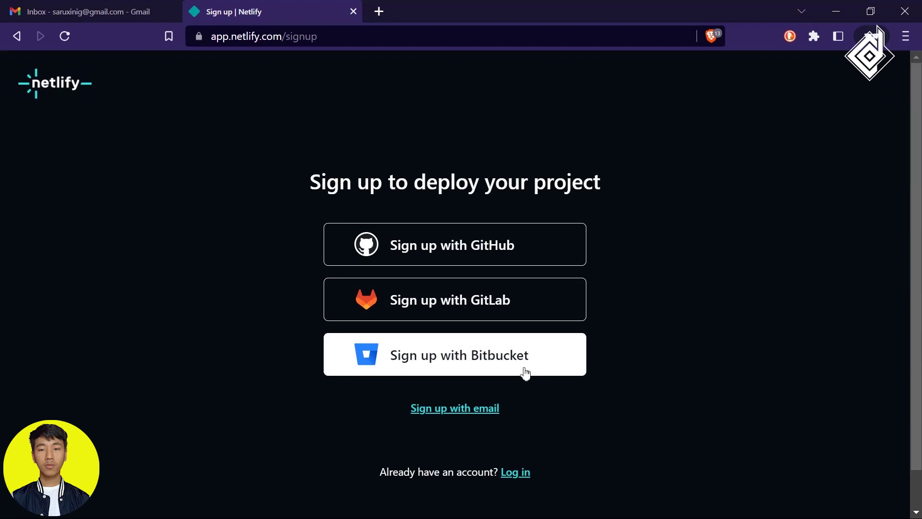
scroll(479, 416, up, 5)
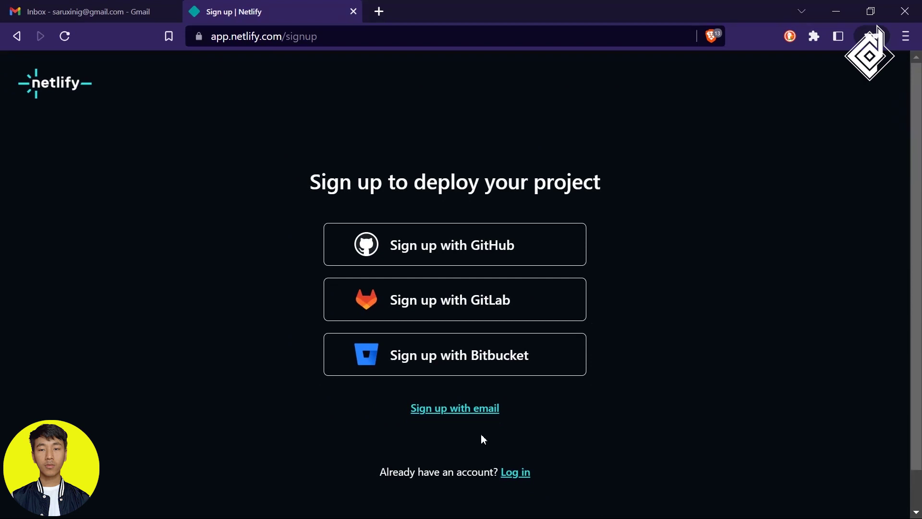
click(485, 416)
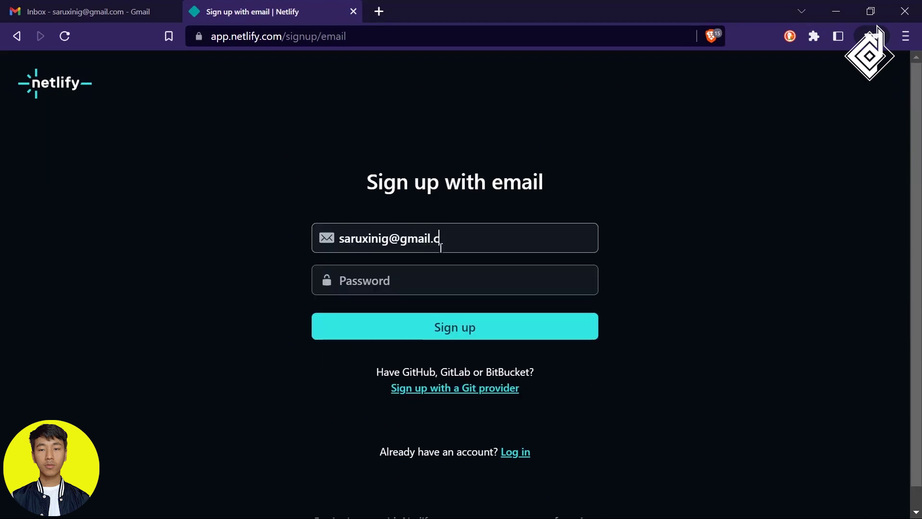
text(*******)
key(Return)
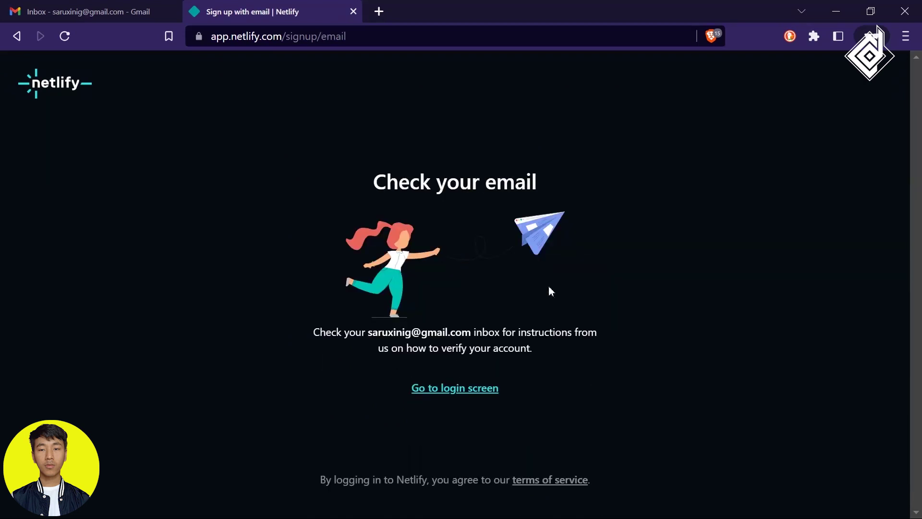
Submit the sign-up and verify the address via Netlify's e-mail in Gmail.
key(ctrl+shift+Tab)
click(426, 266)
scroll(583, 336, down, 3)
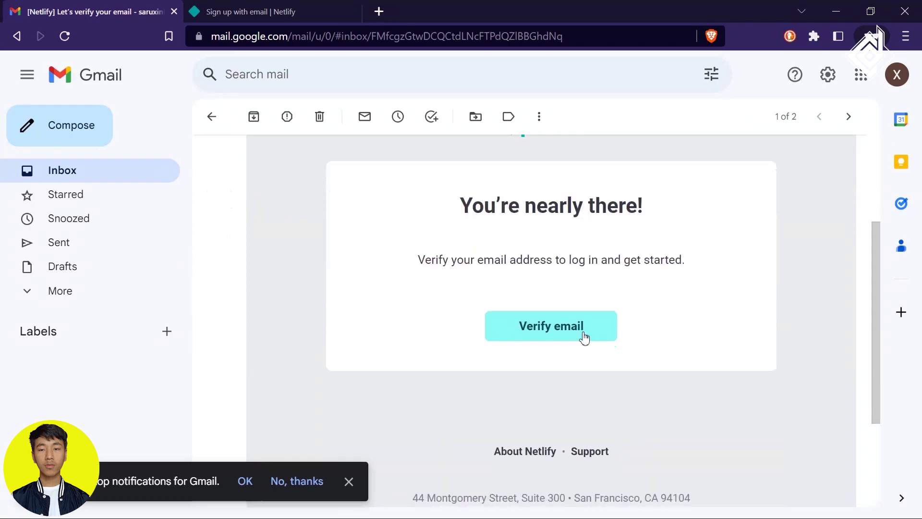
click(572, 329)
Answer onboarding as Personal, Personal site and Freelancer, name the team Alpha, and continue.
click(531, 11)
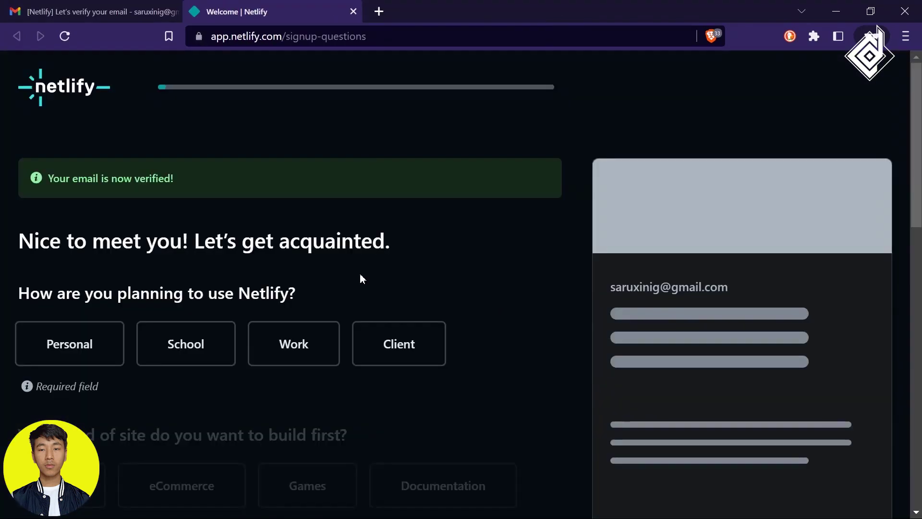
click(70, 341)
scroll(309, 278, down, 2)
click(473, 441)
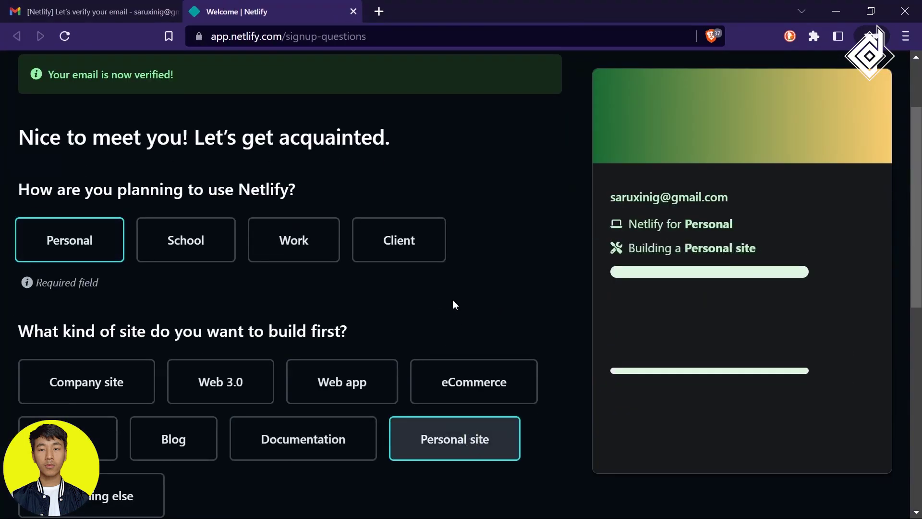
scroll(452, 304, down, 6)
click(117, 301)
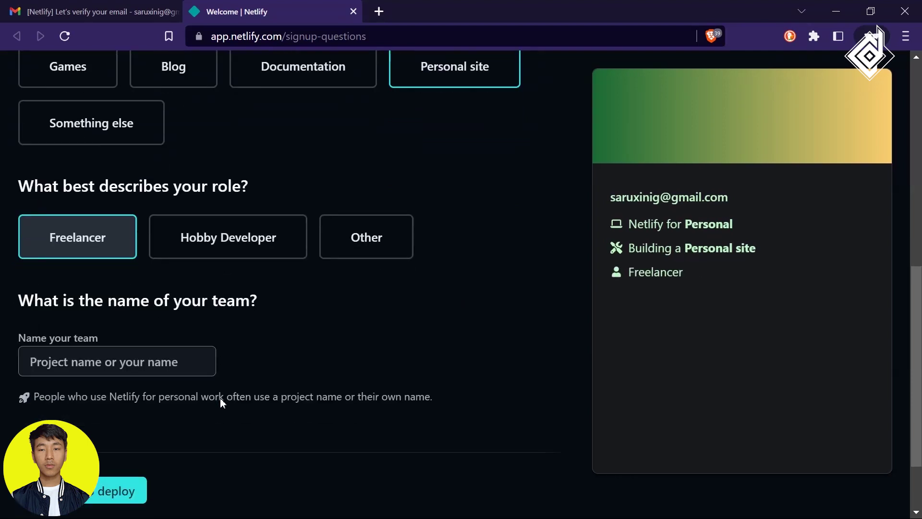
click(172, 275)
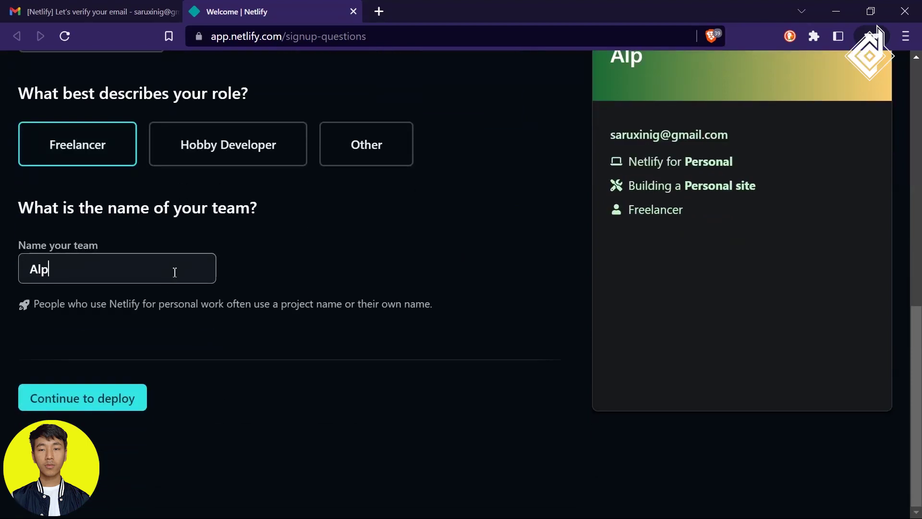
click(100, 395)
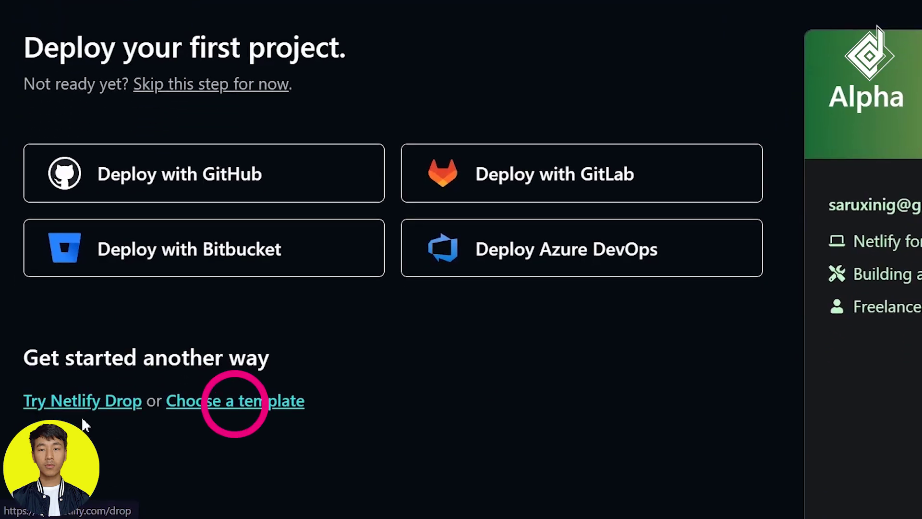
Deploy the User Avatars site folder with Netlify Drop, creating site dainty-dasik-9fe444.
click(82, 402)
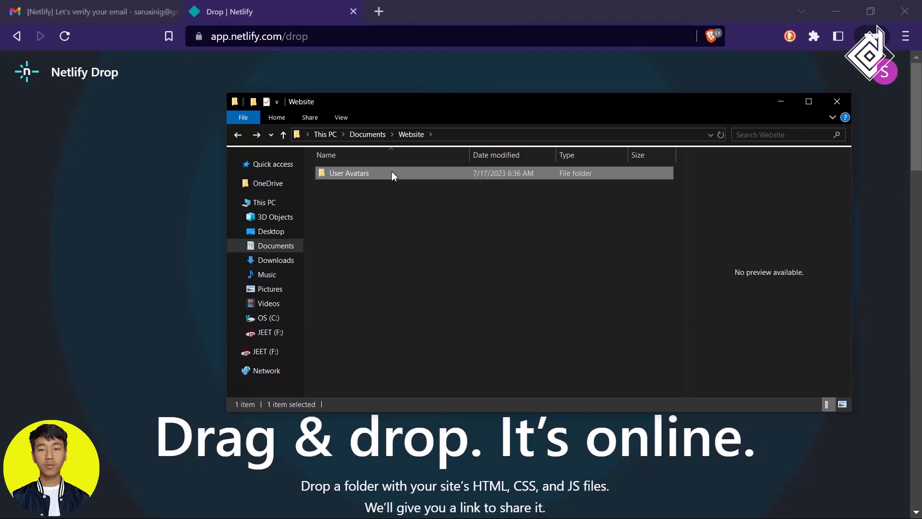
drag(392, 174, 474, 273)
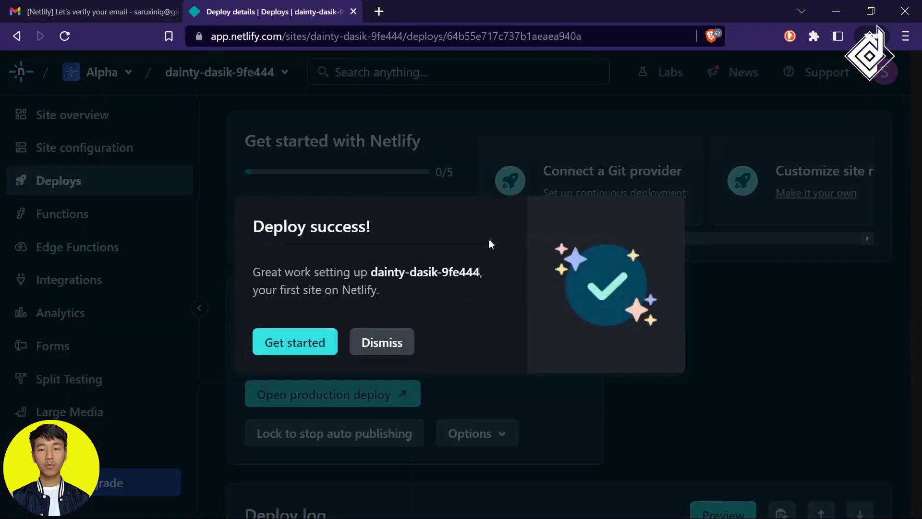
Open the domain management settings for the dainty-dasik-9fe444 site.
click(316, 355)
scroll(360, 284, down, 6)
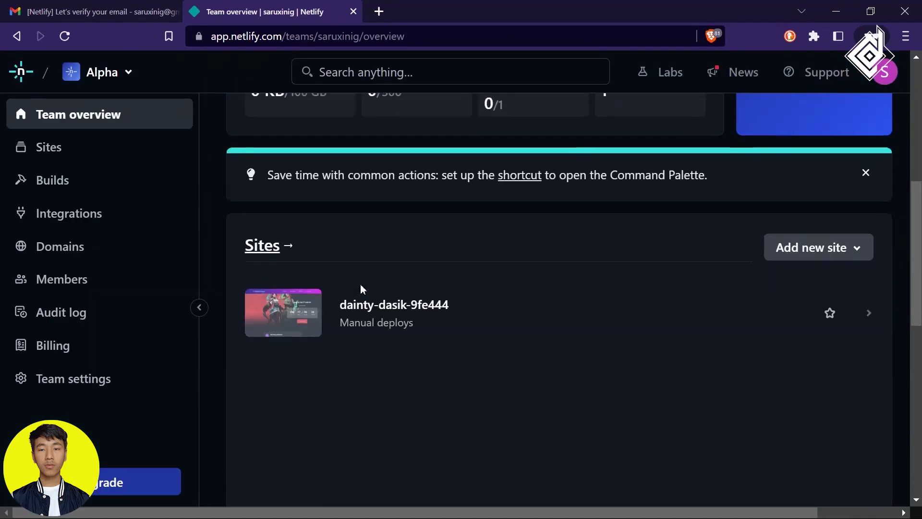
click(392, 309)
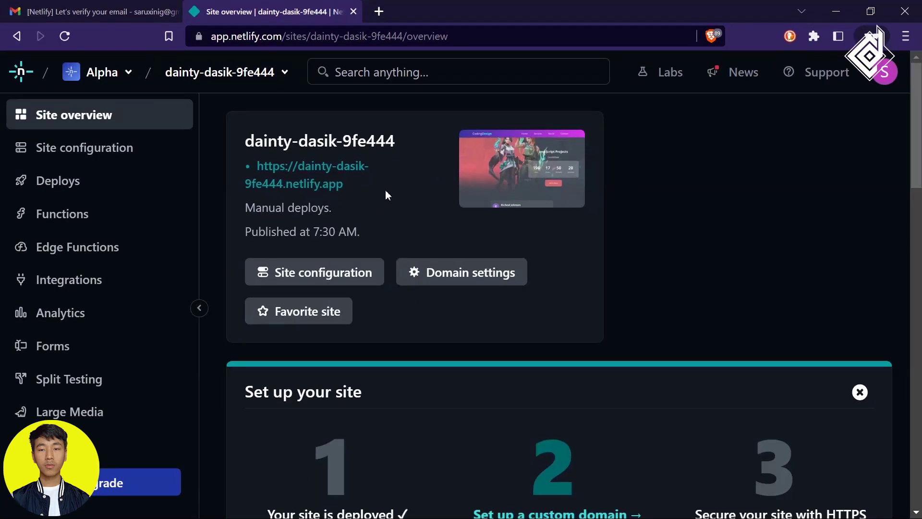
click(463, 273)
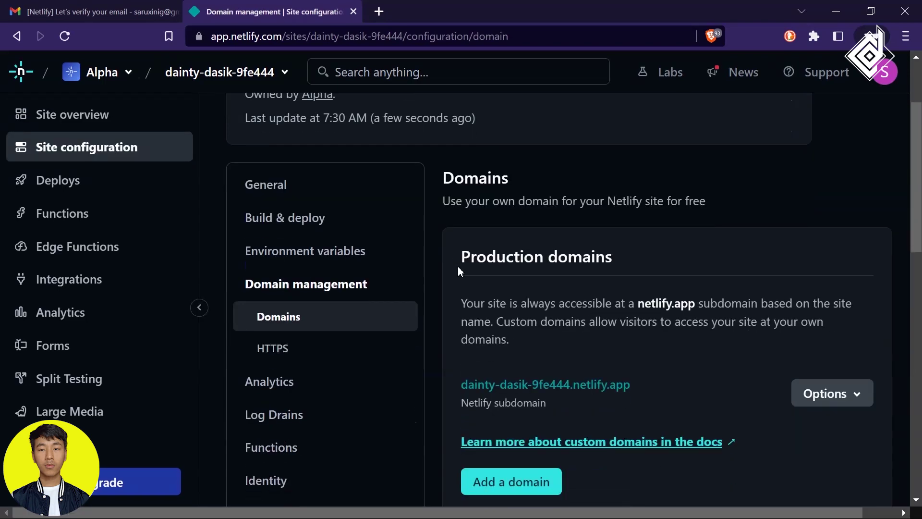
Change the site name to codingdesign and open codingdesign.netlify.app.
click(829, 364)
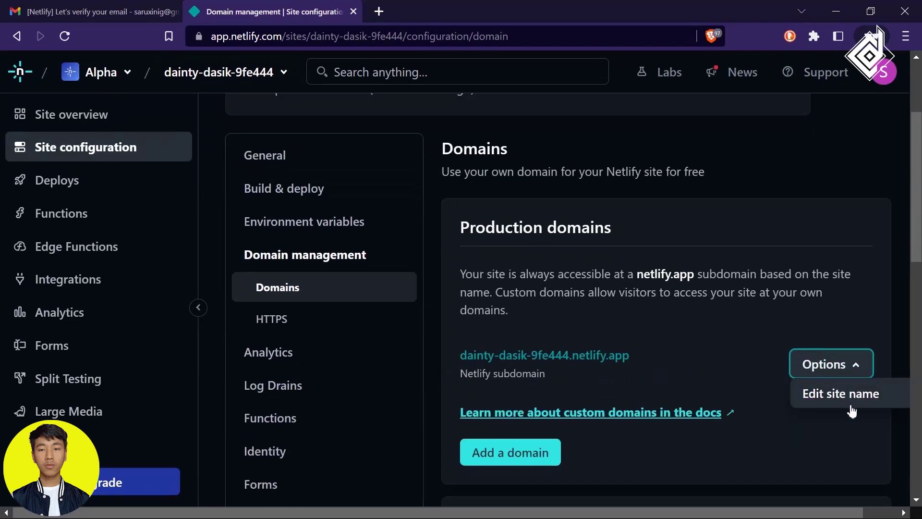
click(852, 409)
key(ctrl+a)
text(codingdesign)
key(Tab)
key(Return)
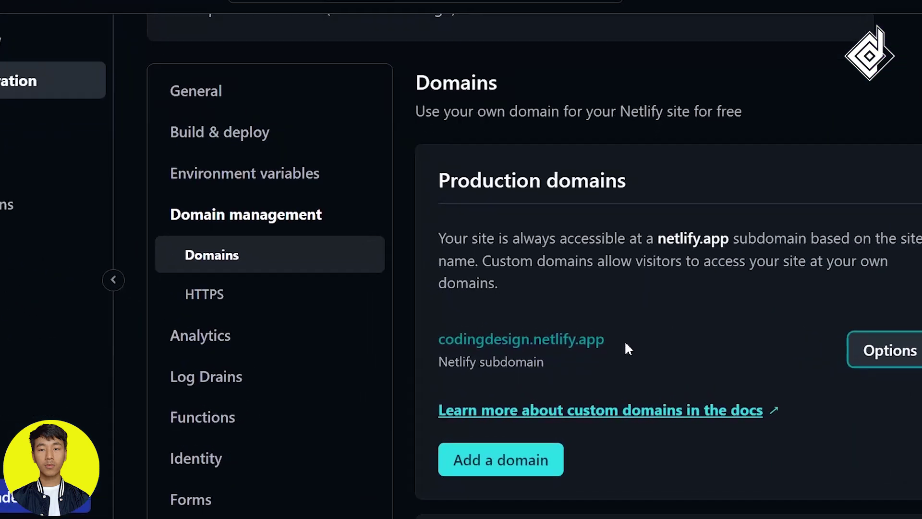
click(550, 356)
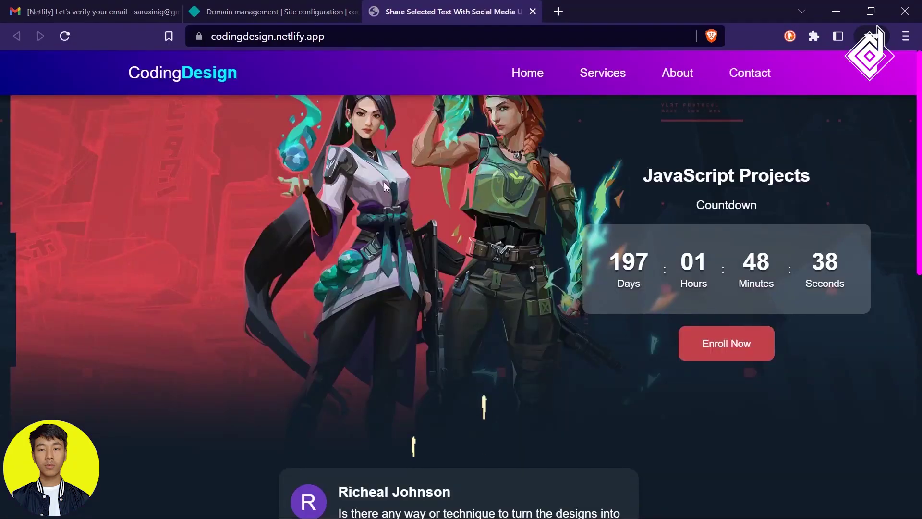
Browse the live codingdesign.netlify.app site to confirm it loads.
scroll(468, 361, down, 3)
scroll(465, 356, down, 7)
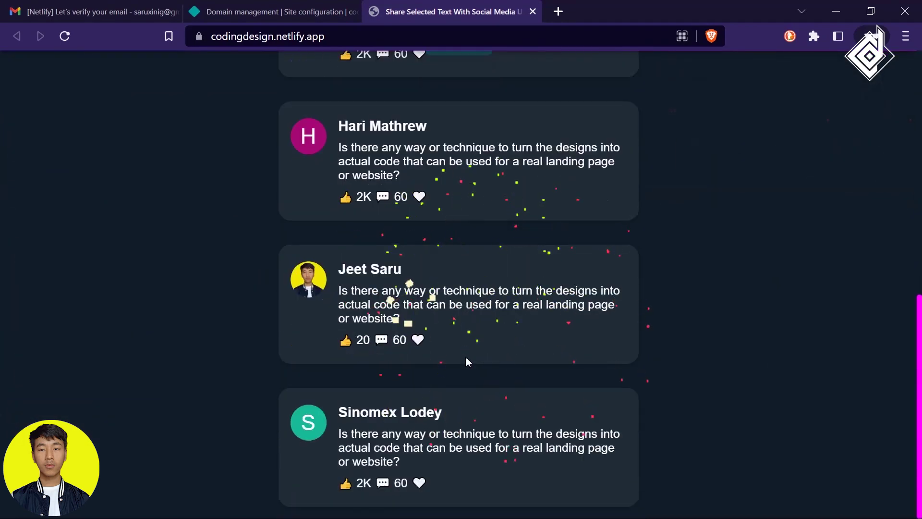
drag(618, 306, 583, 292)
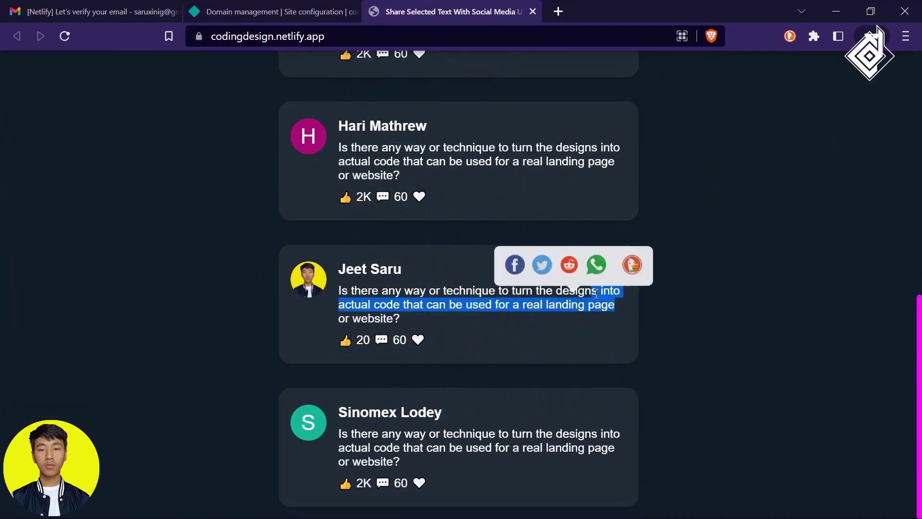
click(693, 224)
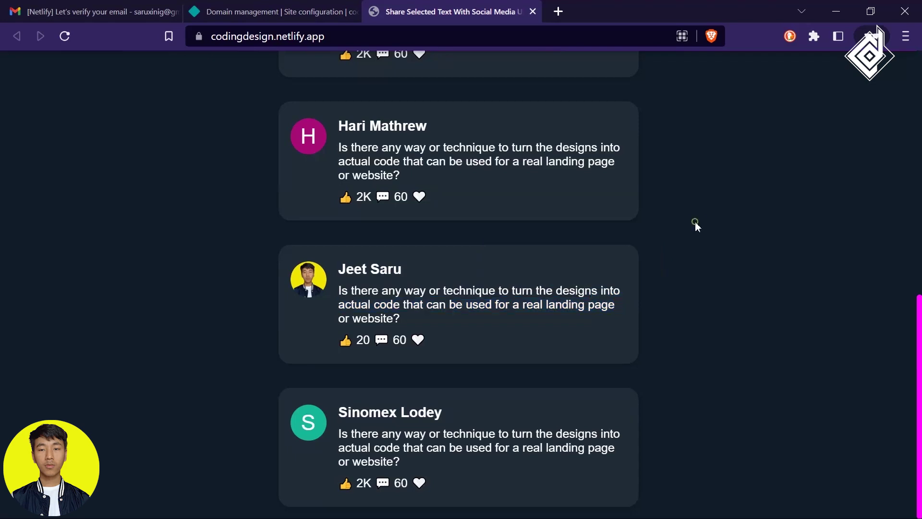
scroll(695, 221, up, 10)
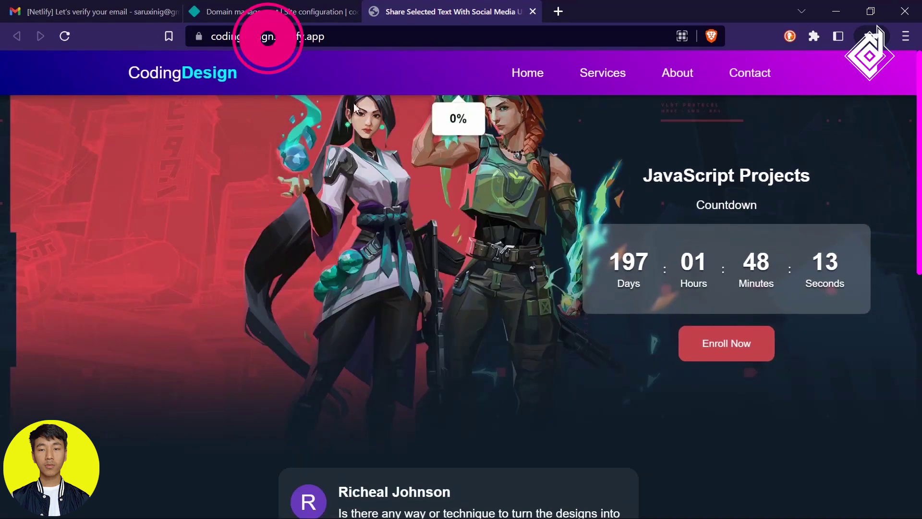
Review the codingdesign Site details under Site configuration in Netlify.
click(269, 11)
click(344, 260)
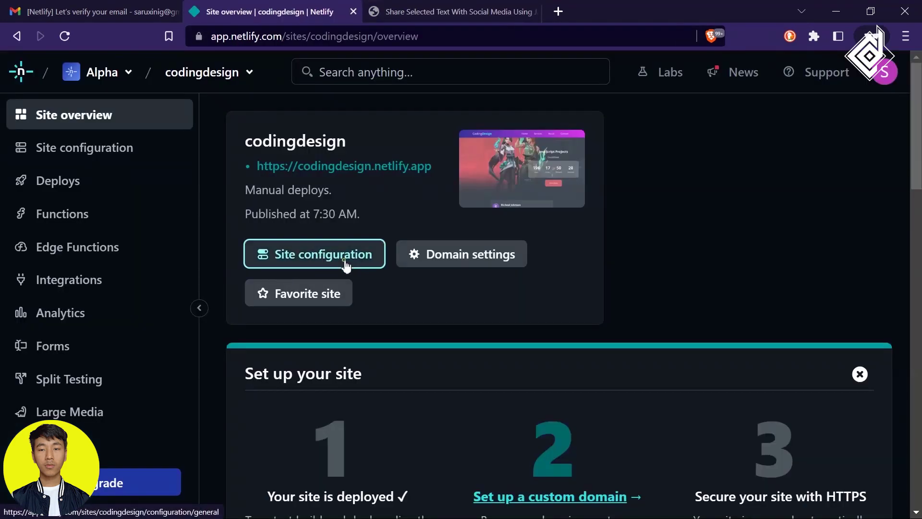
scroll(521, 254, down, 4)
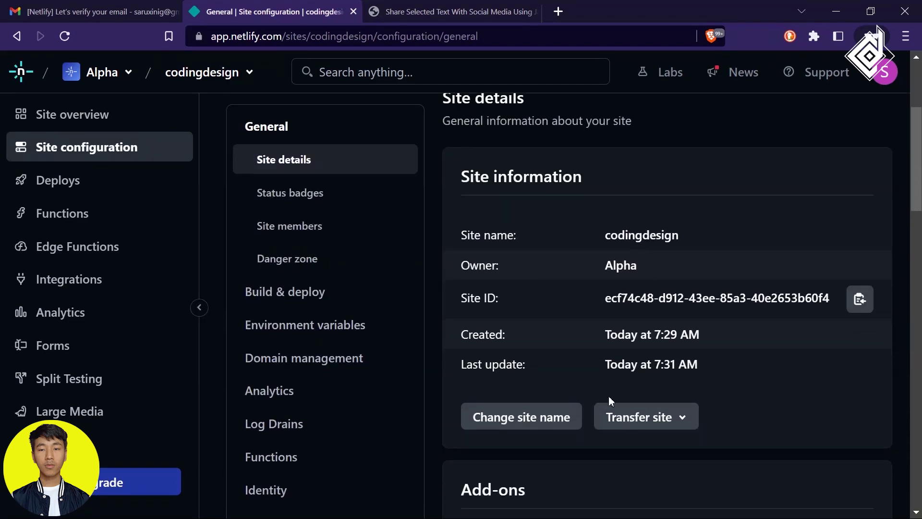
scroll(608, 395, down, 6)
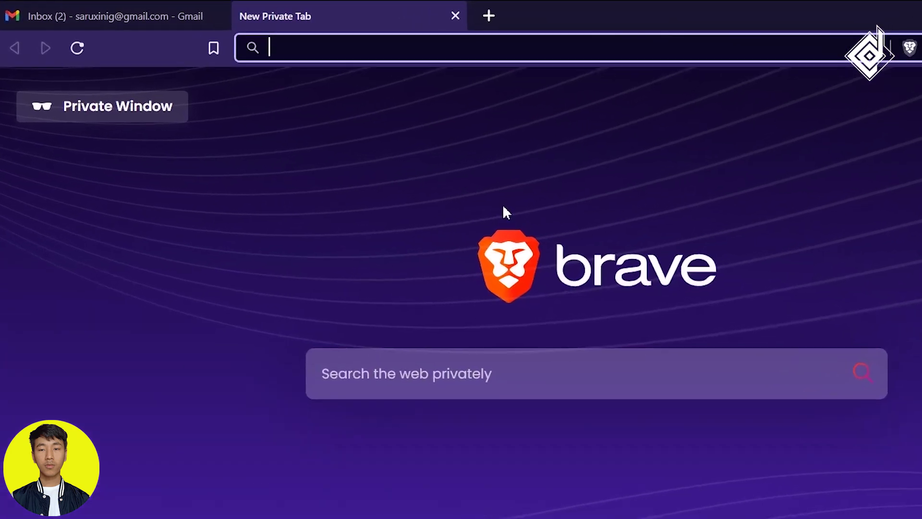
Sign up at w3schools.com using a Google account and go to the Spaces page.
text(w3schools.c)
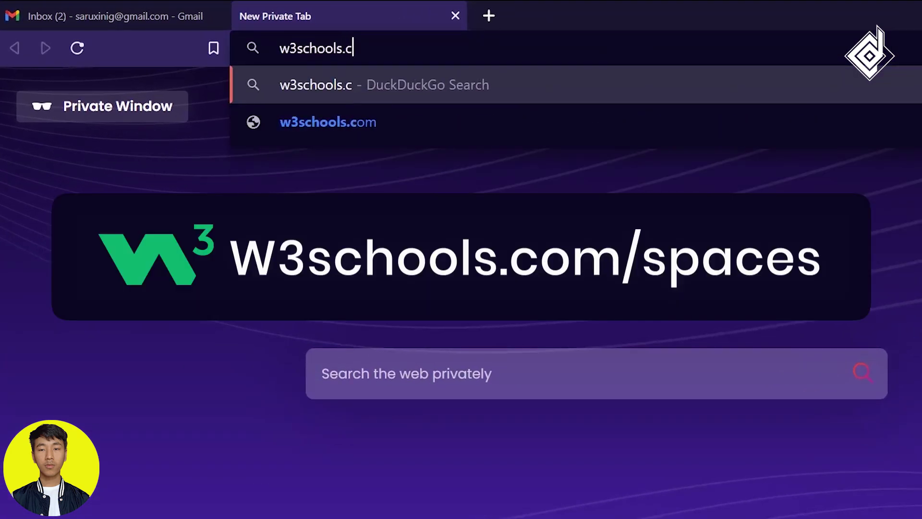
text(om/spaces)
key(Return)
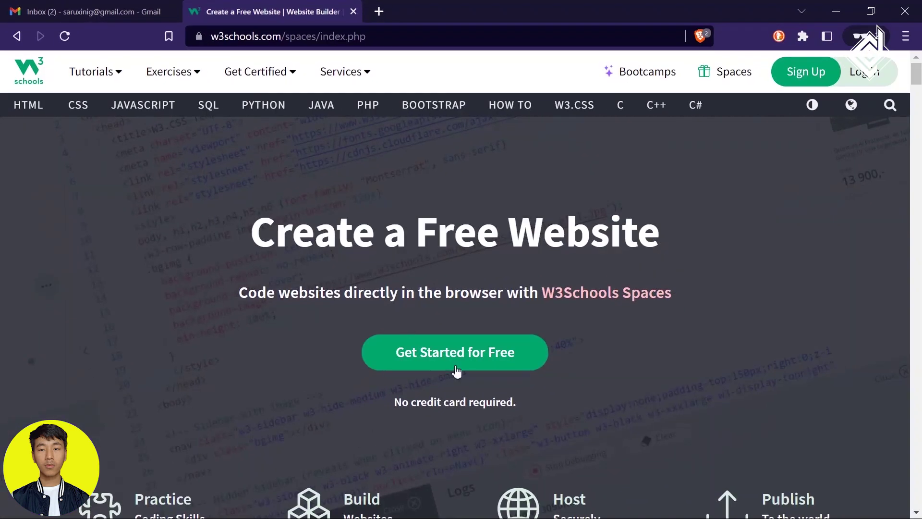
click(469, 350)
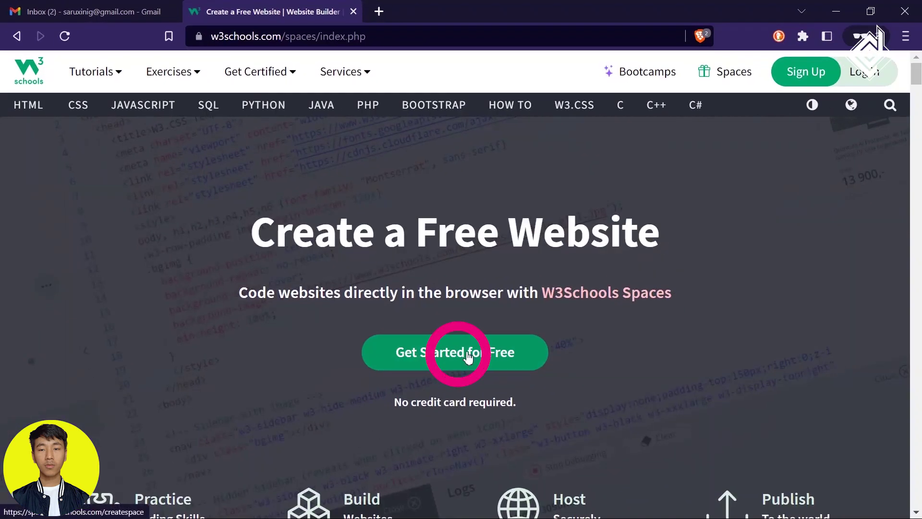
scroll(461, 324, down, 5)
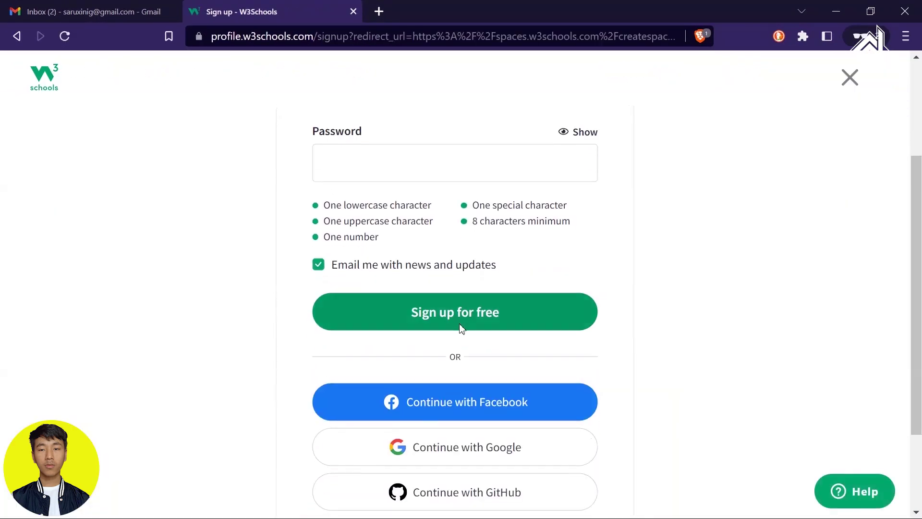
click(473, 329)
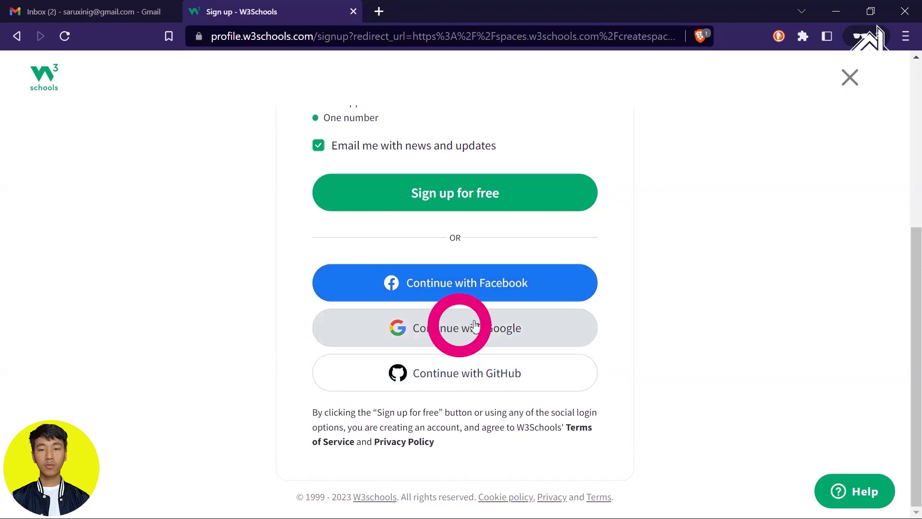
click(432, 244)
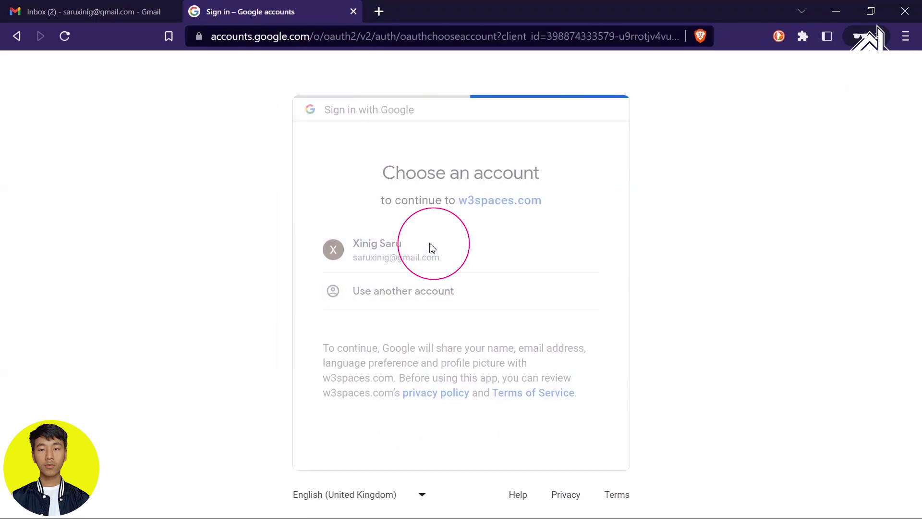
click(176, 109)
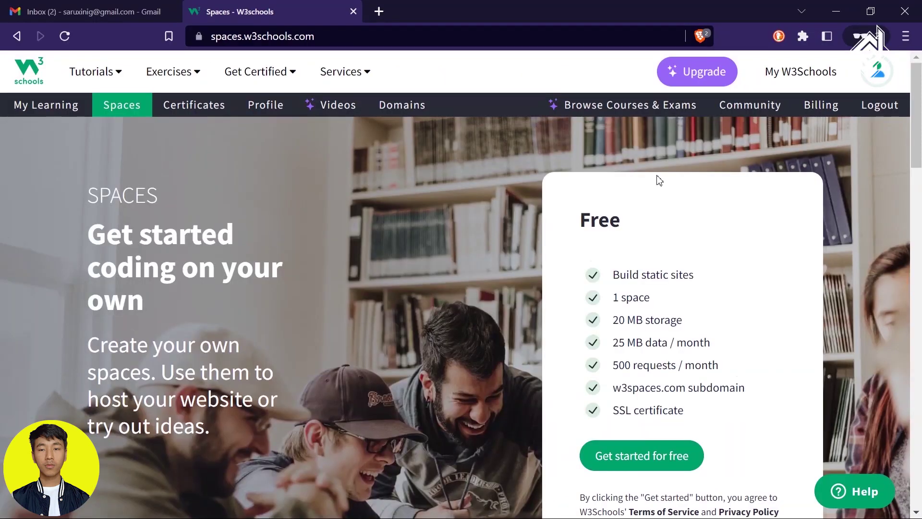
Start a free space and choose the Basic space type.
scroll(657, 182, down, 3)
click(660, 332)
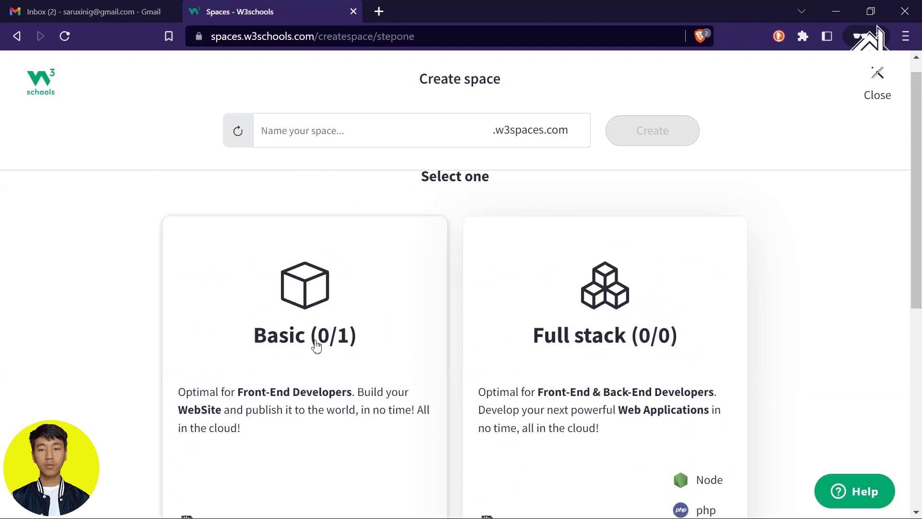
click(298, 345)
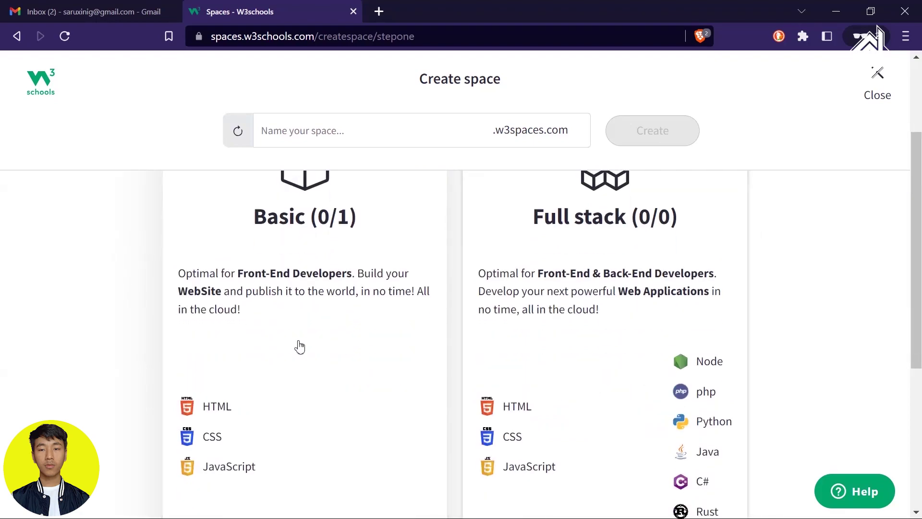
scroll(401, 322, down, 15)
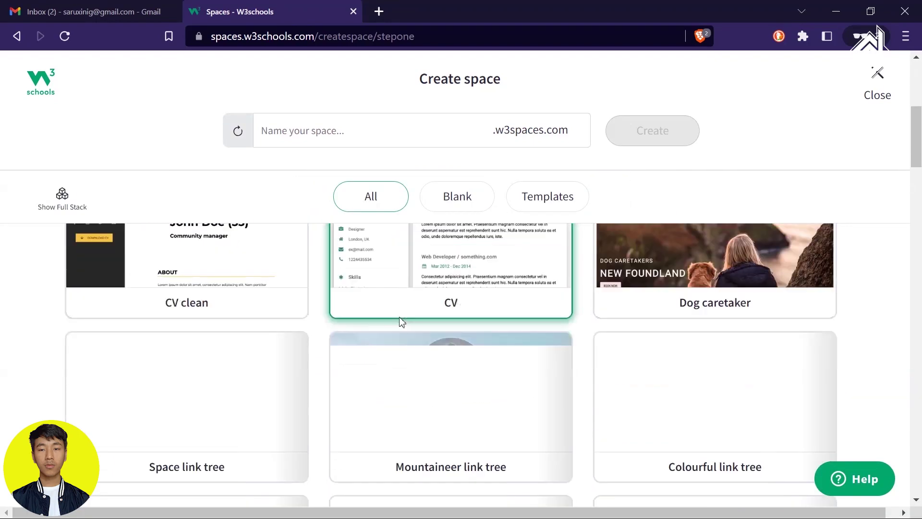
scroll(402, 323, up, 12)
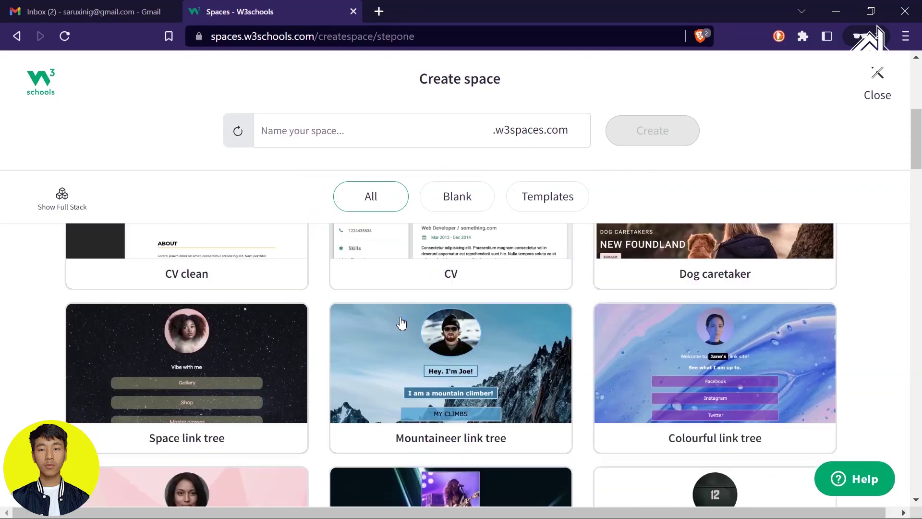
Preview the Dark portfolio template, then return to the Basic template list.
click(696, 324)
scroll(491, 422, down, 7)
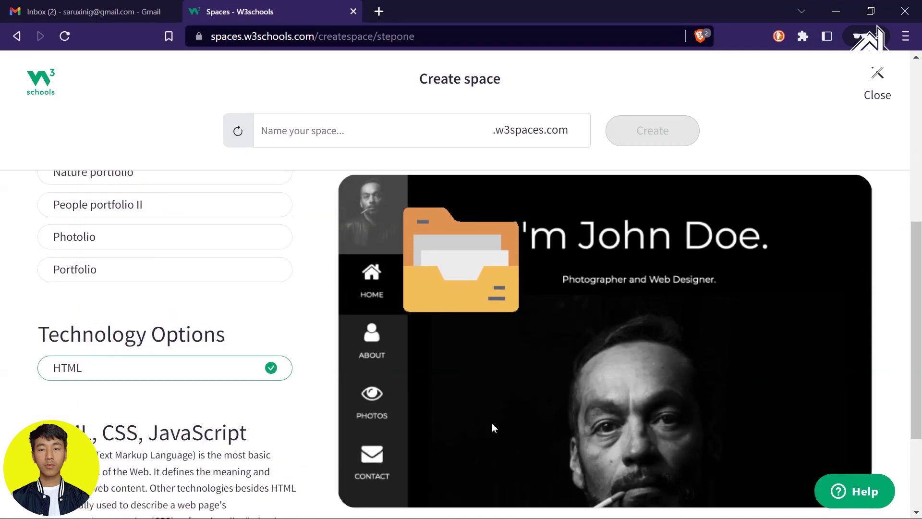
scroll(491, 422, up, 7)
click(53, 206)
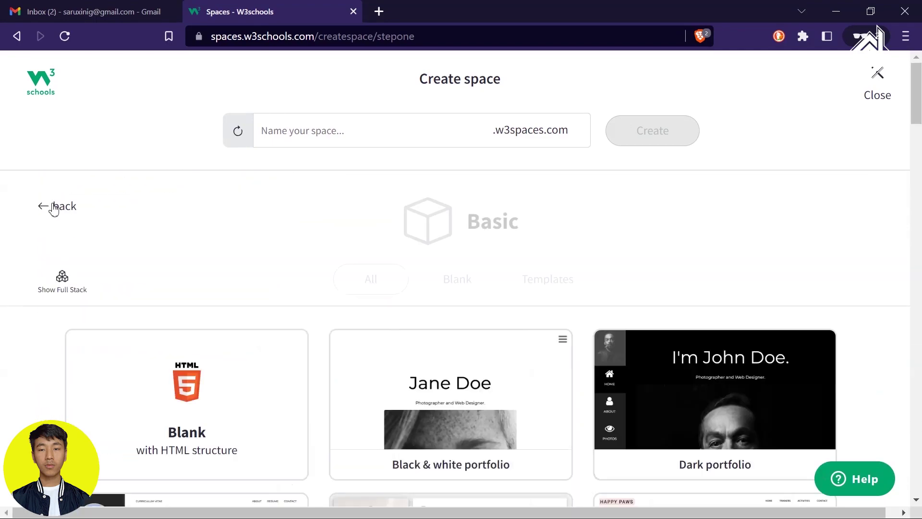
Create a Blank-template space named codingdeisgn at codingdeisgn.w3spaces.com.
click(228, 429)
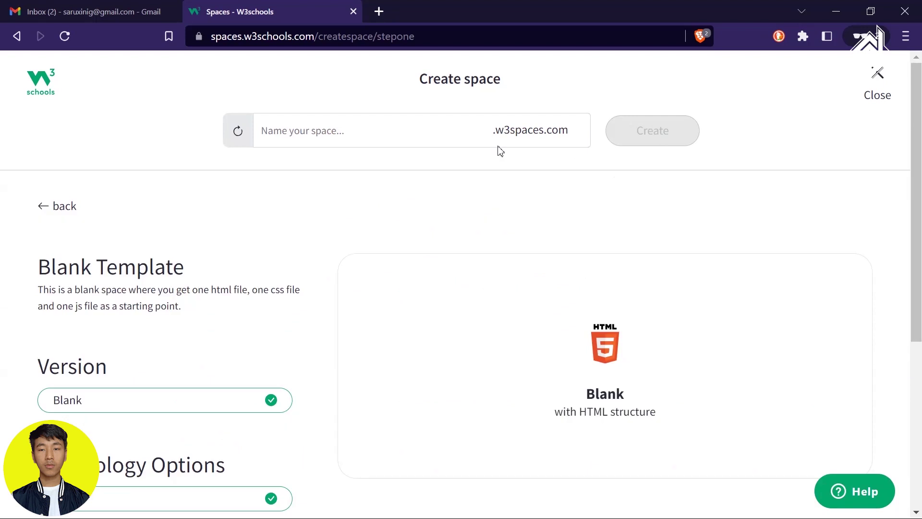
click(407, 128)
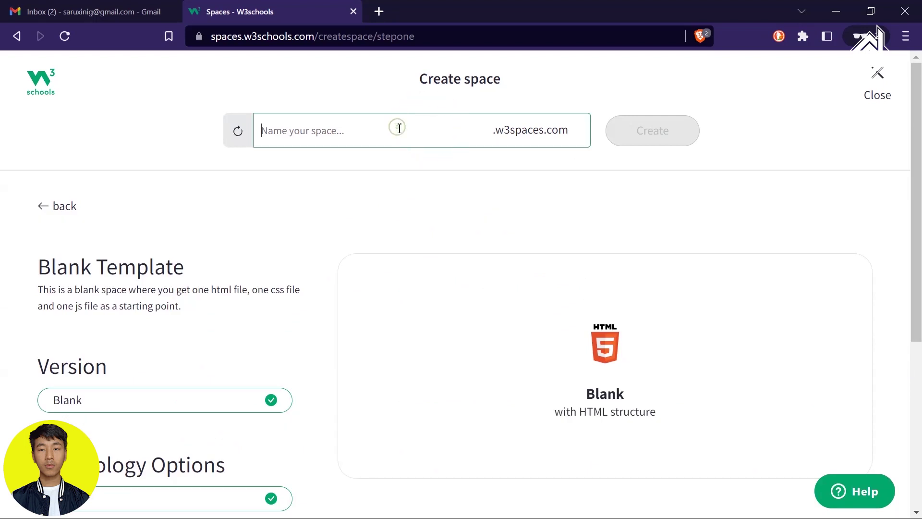
text(codingdeisgn)
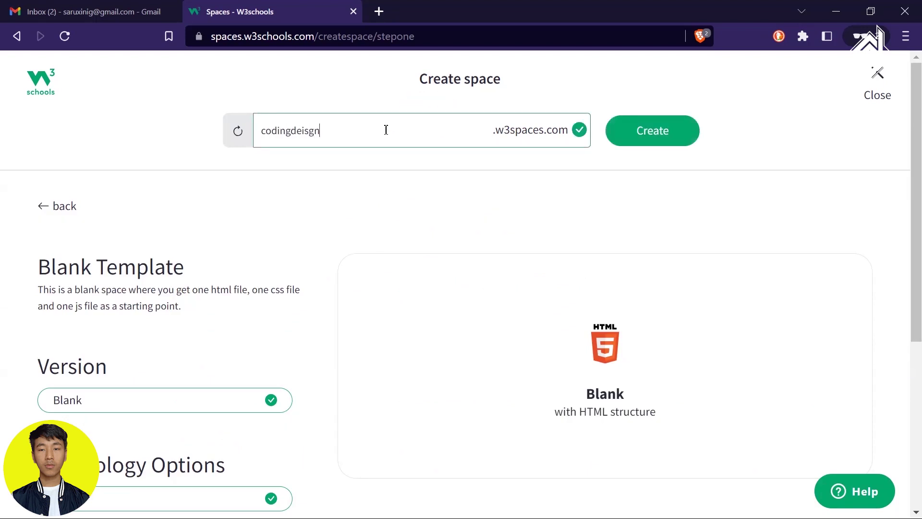
double_click(383, 132)
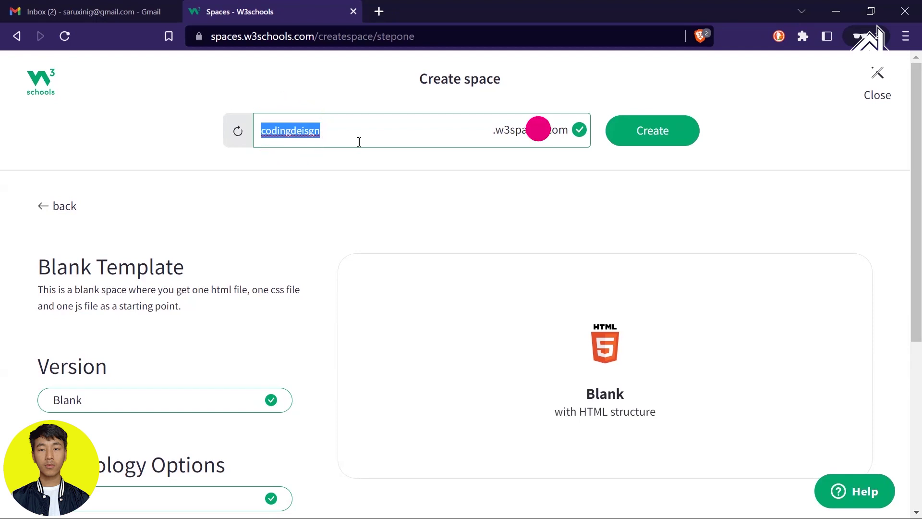
click(658, 128)
click(700, 455)
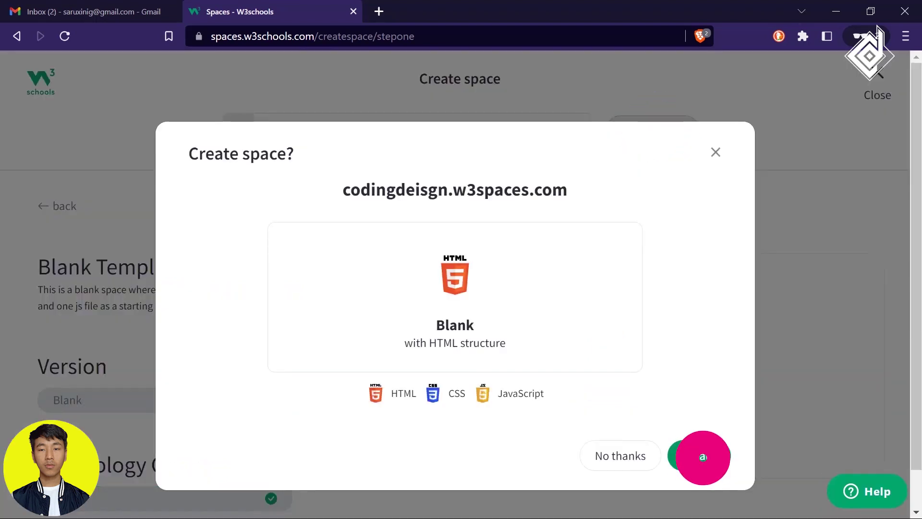
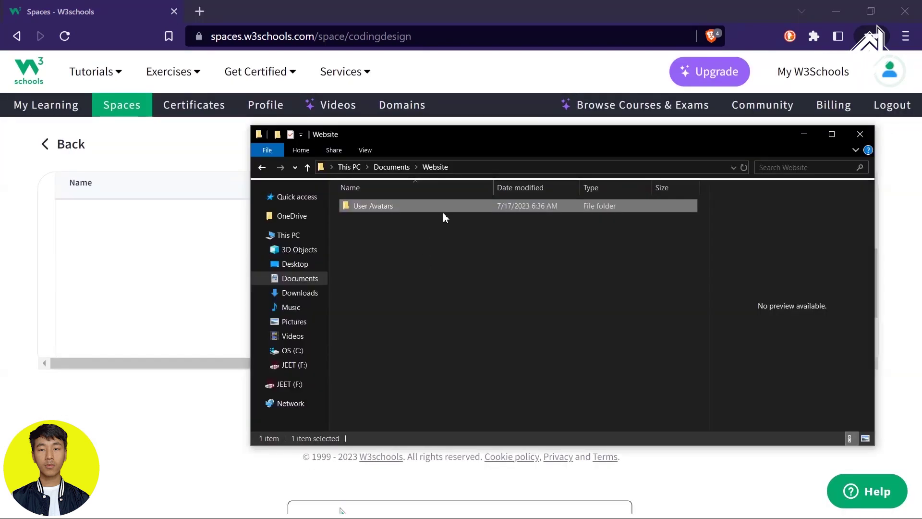
Drag the five website files, including index.html, script.js, bg.jpg and profile.png, into codingdesign, then dismiss the upload notice.
drag(442, 213, 608, 285)
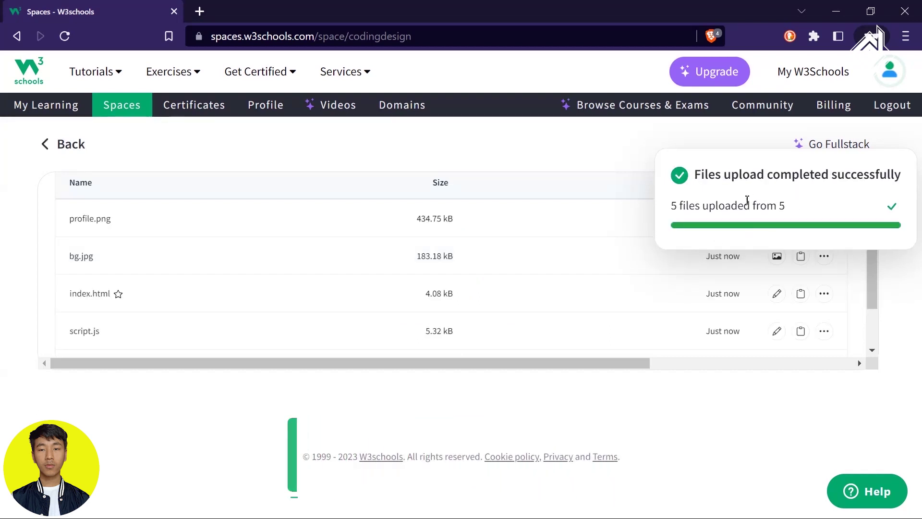
click(81, 220)
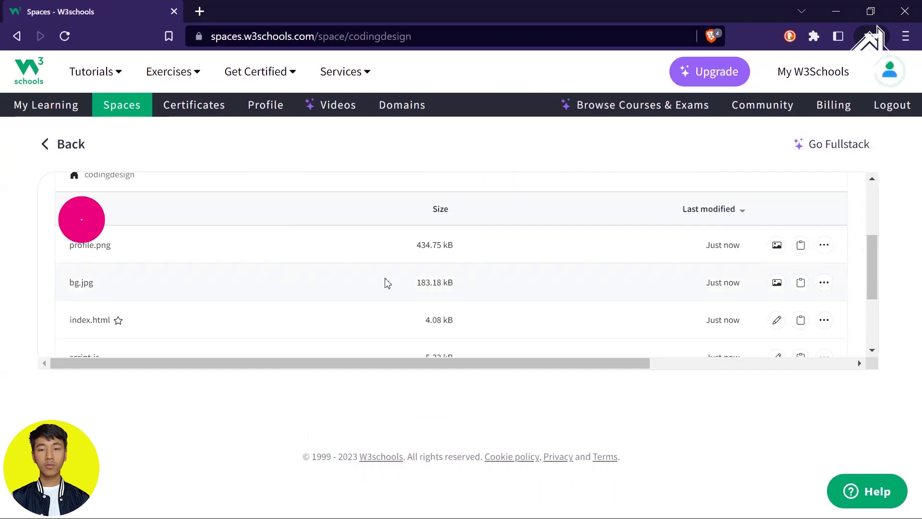
drag(68, 231, 87, 242)
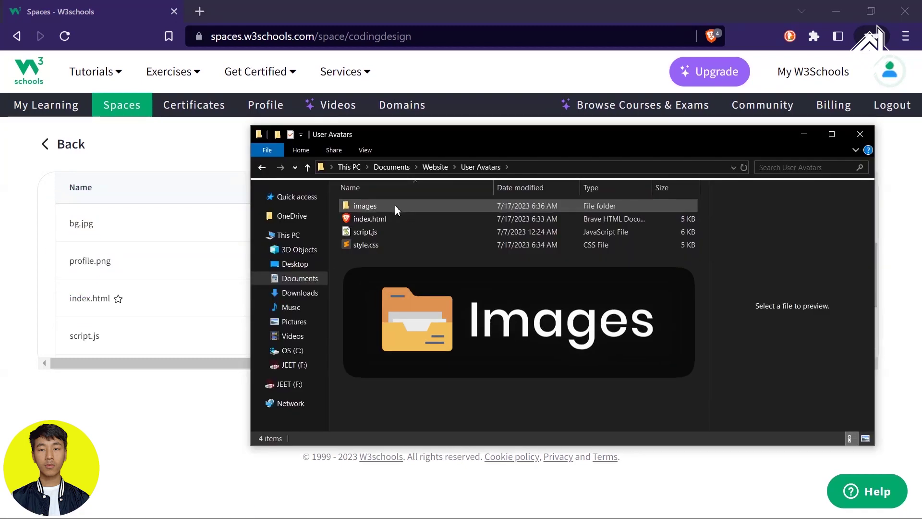
Create a folder named 'images' in codingdesign, matching the local images folder's name.
double_click(394, 205)
key(alt+Left)
key(F2)
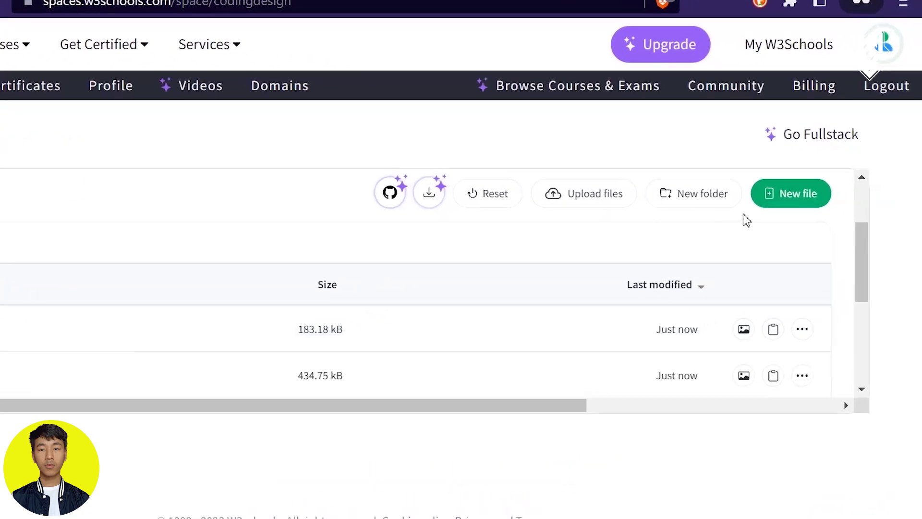
click(816, 193)
click(710, 202)
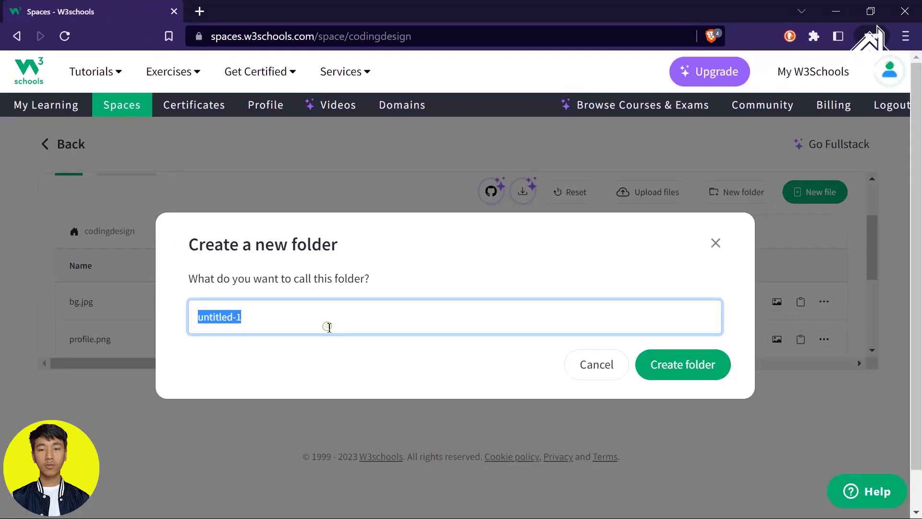
text(images)
click(679, 370)
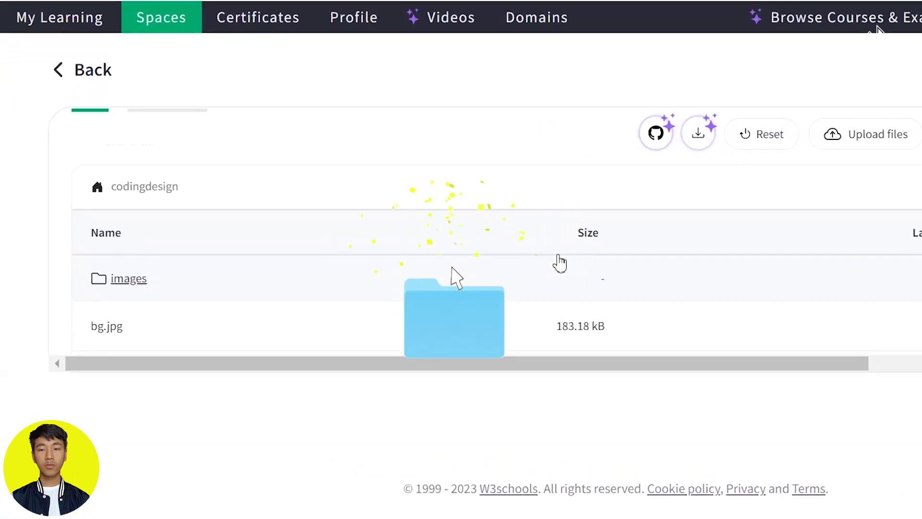
scroll(559, 263, down, 1)
Move bg.jpg into the codingdesign/images folder.
click(799, 282)
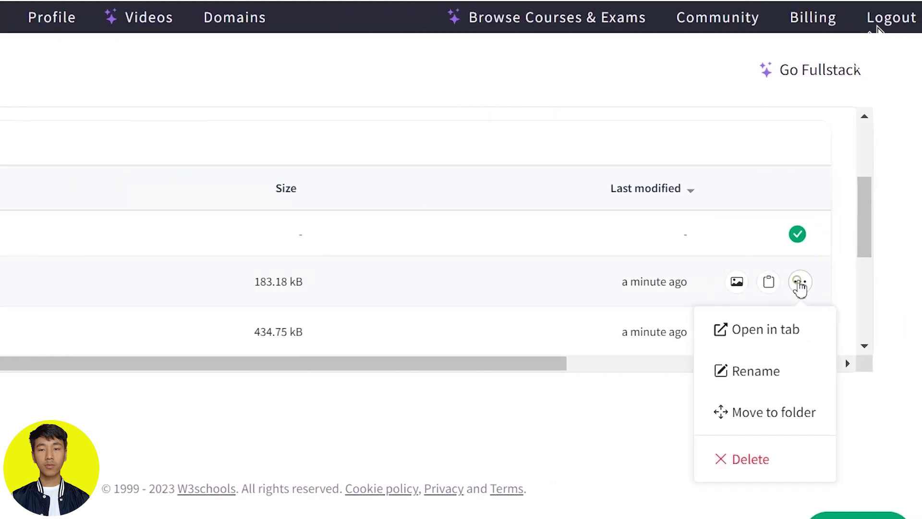
click(764, 410)
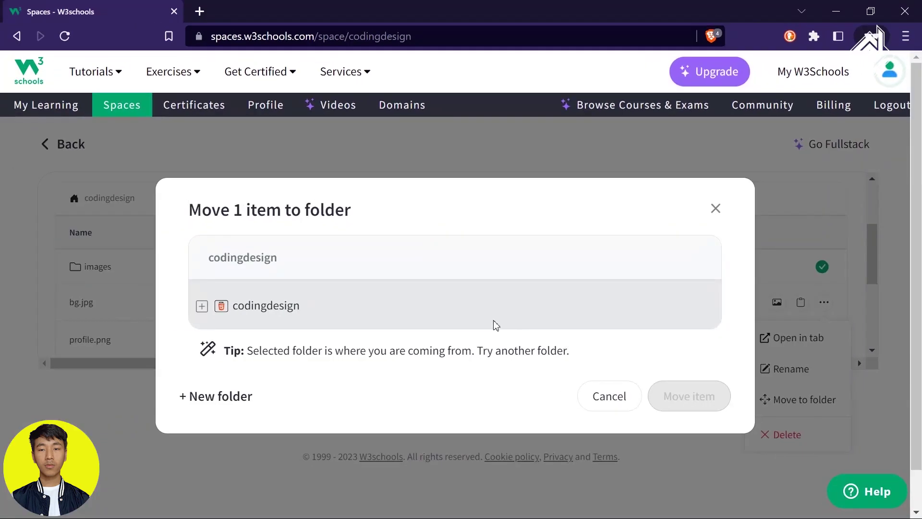
click(202, 276)
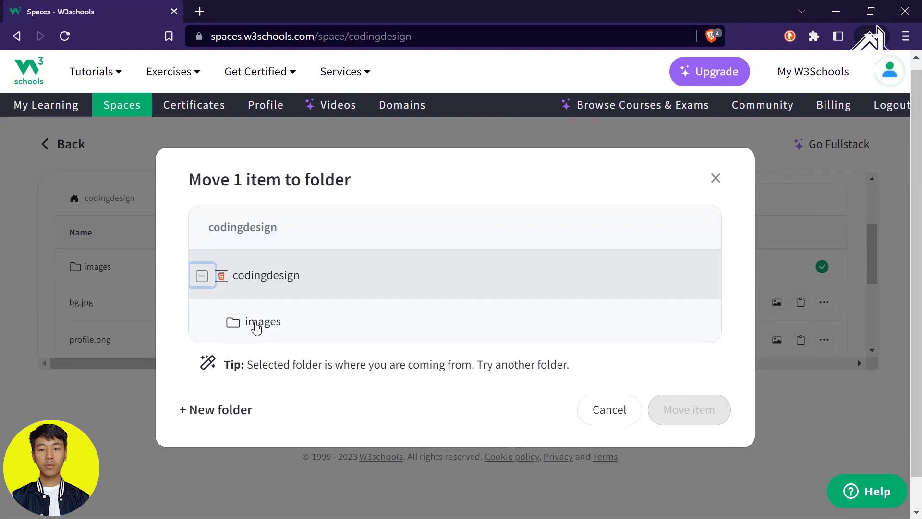
click(256, 326)
click(686, 382)
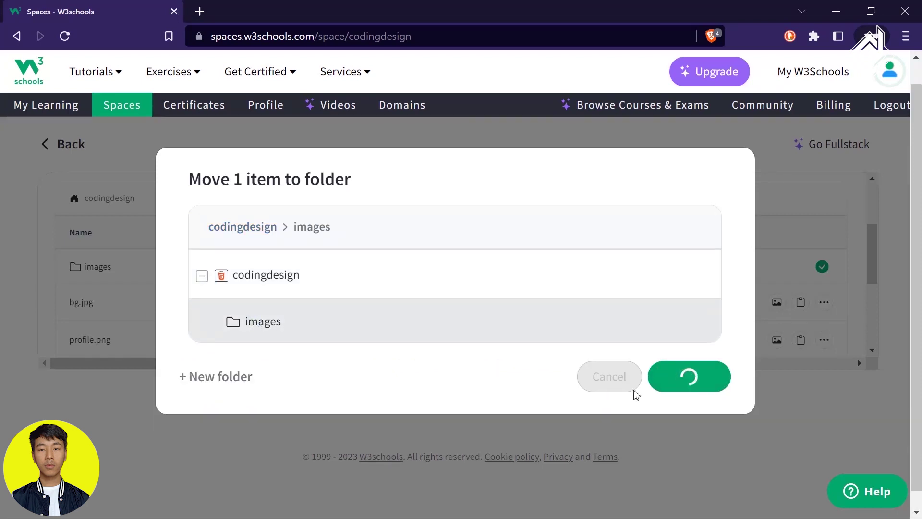
Move profile.png into codingdesign/images and open the folder to verify both images.
click(824, 306)
click(808, 402)
click(202, 306)
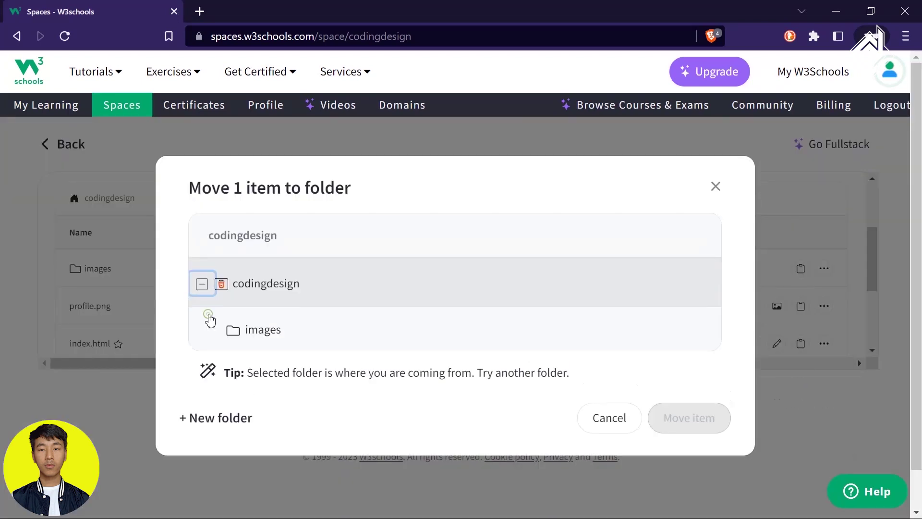
click(288, 344)
click(697, 404)
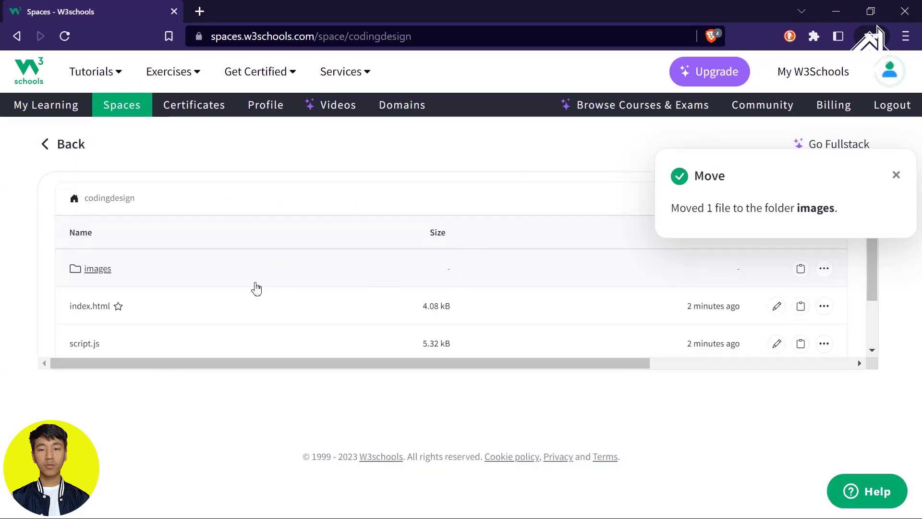
scroll(255, 286, down, 2)
click(158, 196)
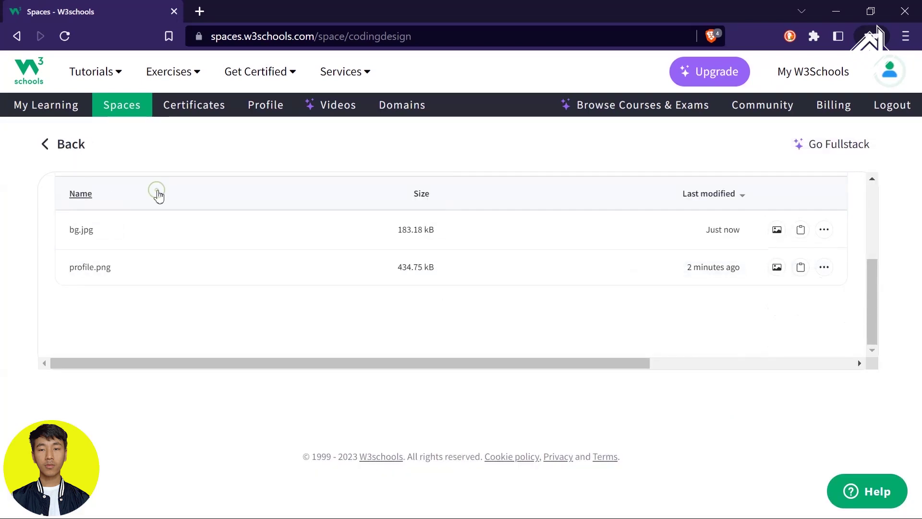
Open the live codingdesign.w3spaces.com site from the space and scroll through it.
click(42, 144)
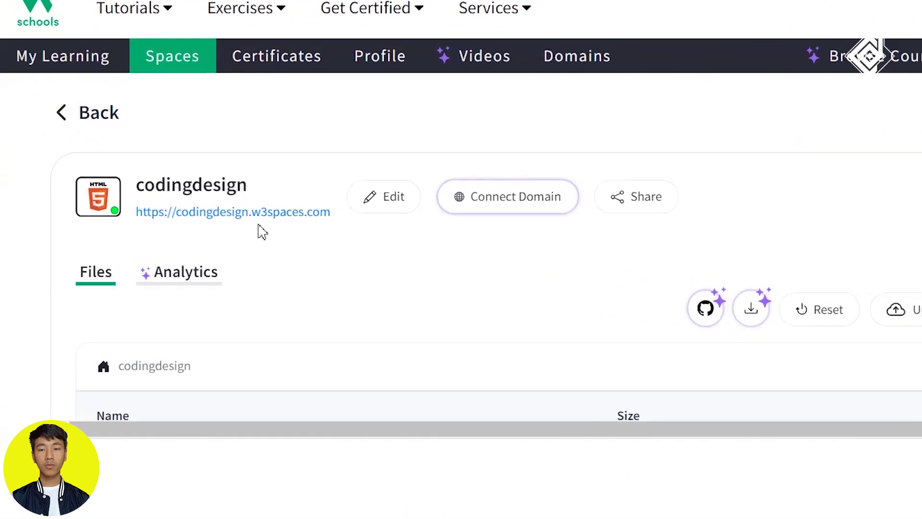
click(158, 215)
click(271, 211)
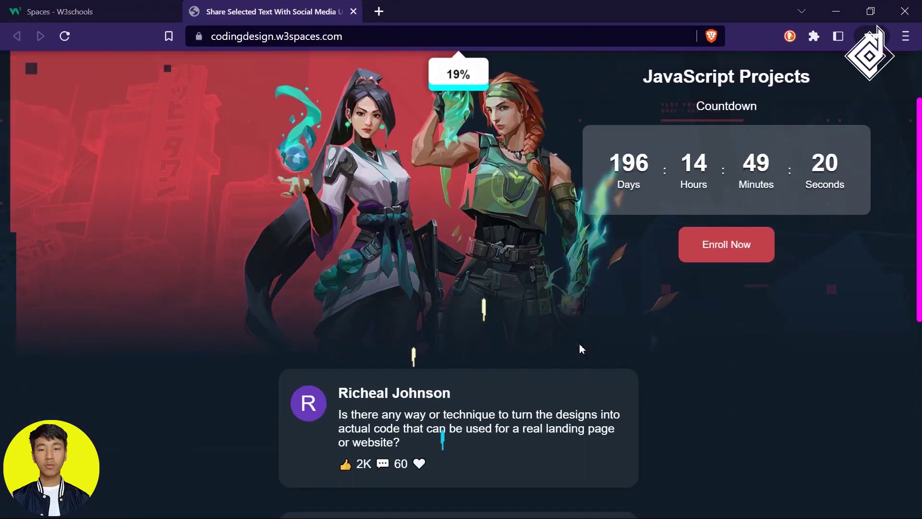
scroll(580, 346, down, 3)
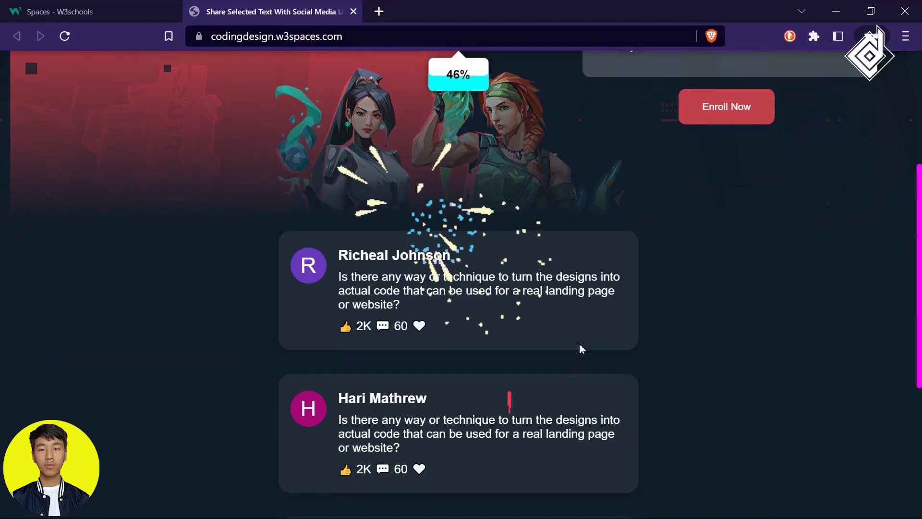
scroll(579, 343, down, 5)
scroll(590, 309, up, 6)
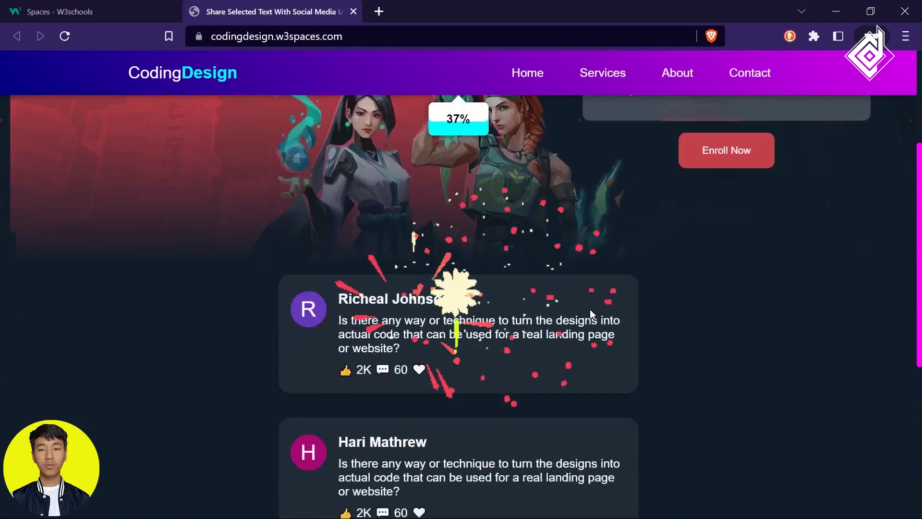
scroll(590, 309, up, 2)
drag(610, 432, 578, 435)
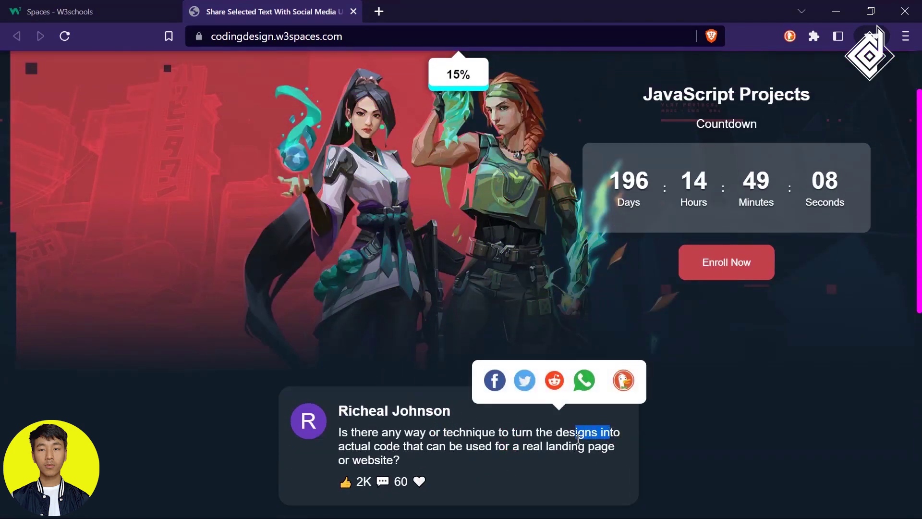
click(557, 435)
scroll(578, 370, up, 2)
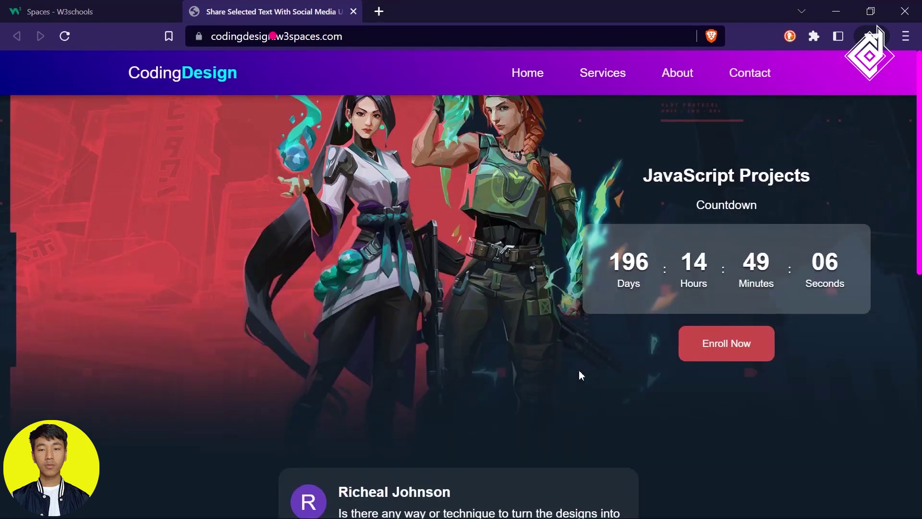
Close the live site tab with Ctrl+W to return to the codingdesign space page.
click(371, 37)
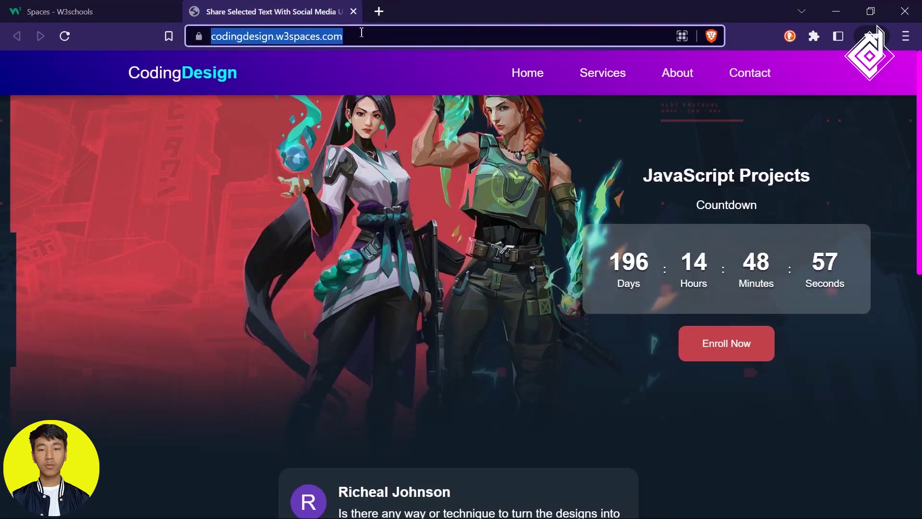
key(ctrl+w)
scroll(519, 228, down, 5)
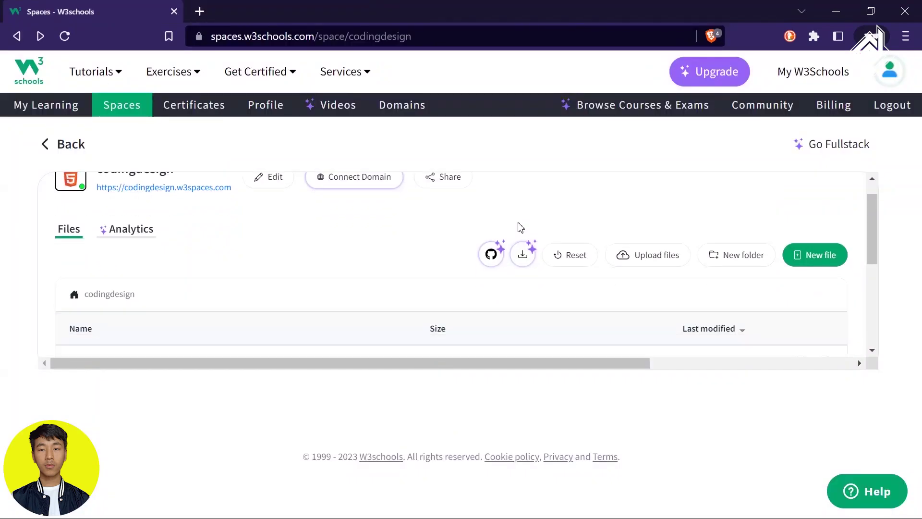
scroll(519, 227, up, 5)
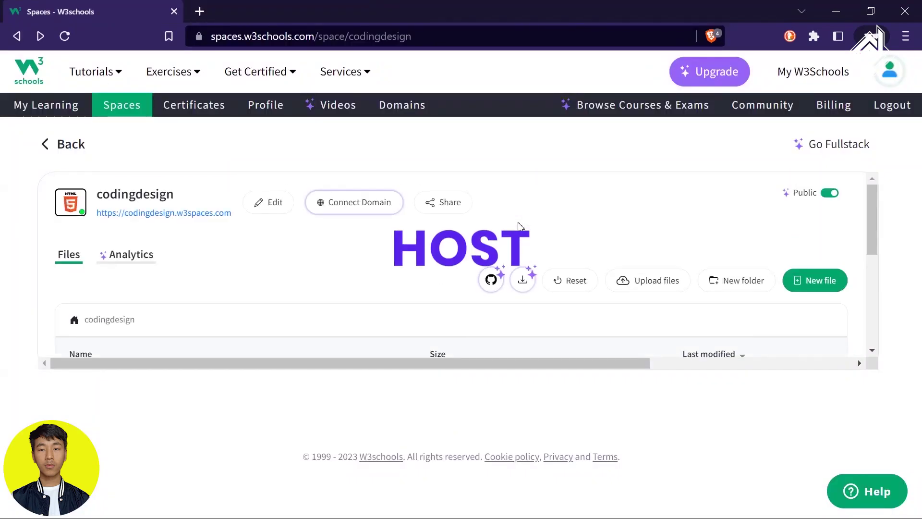